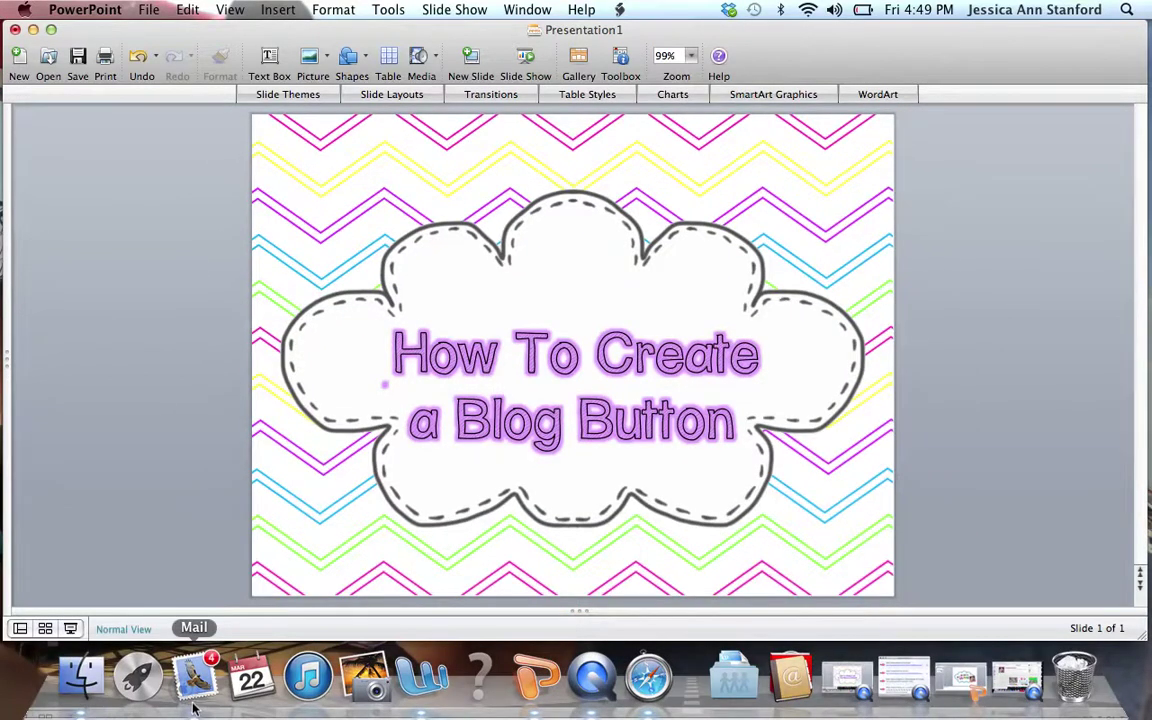
# Minimize Presentation1 and restore blog header.pptx with its cloud header and photo
pyautogui.click(33, 30)
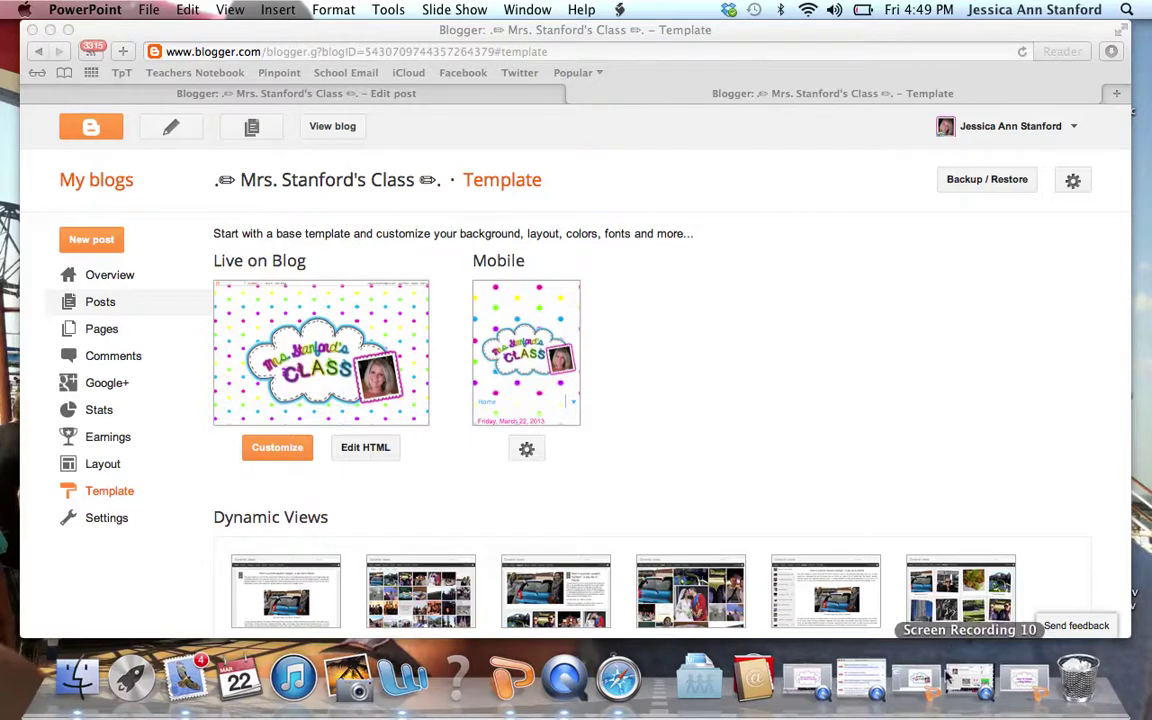
pyautogui.click(914, 679)
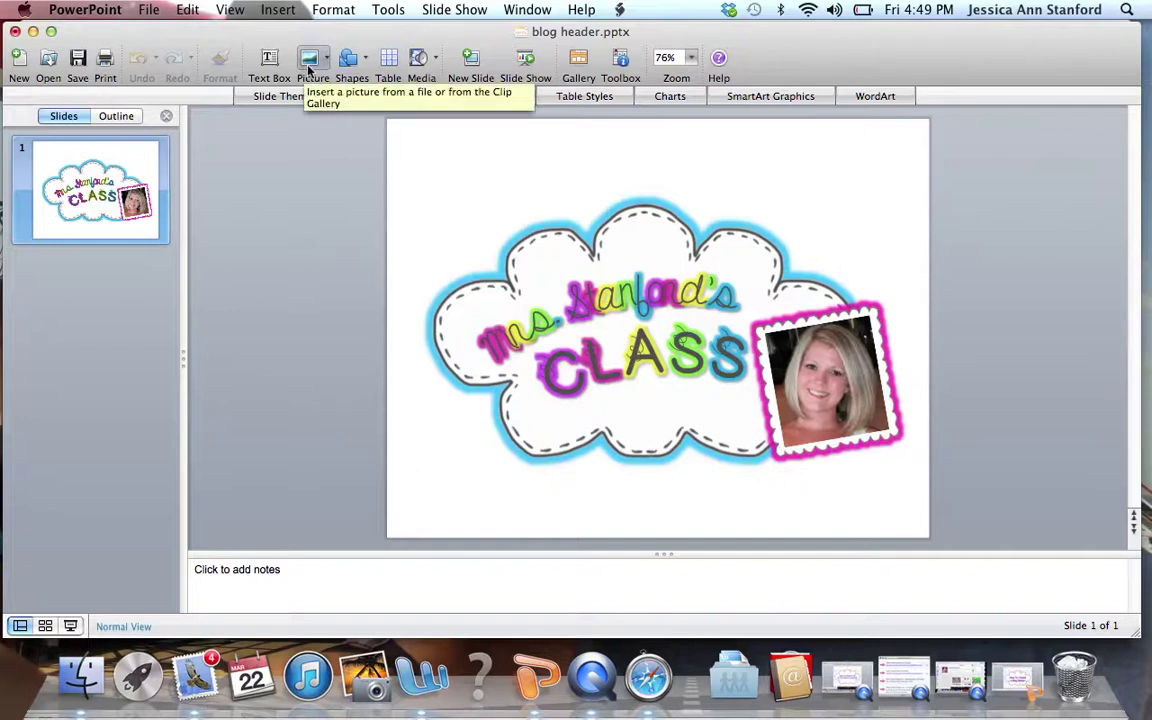
# Insert a new second slide into the blog header deck
pyautogui.click(386, 8)
pyautogui.moveTo(334, 8)
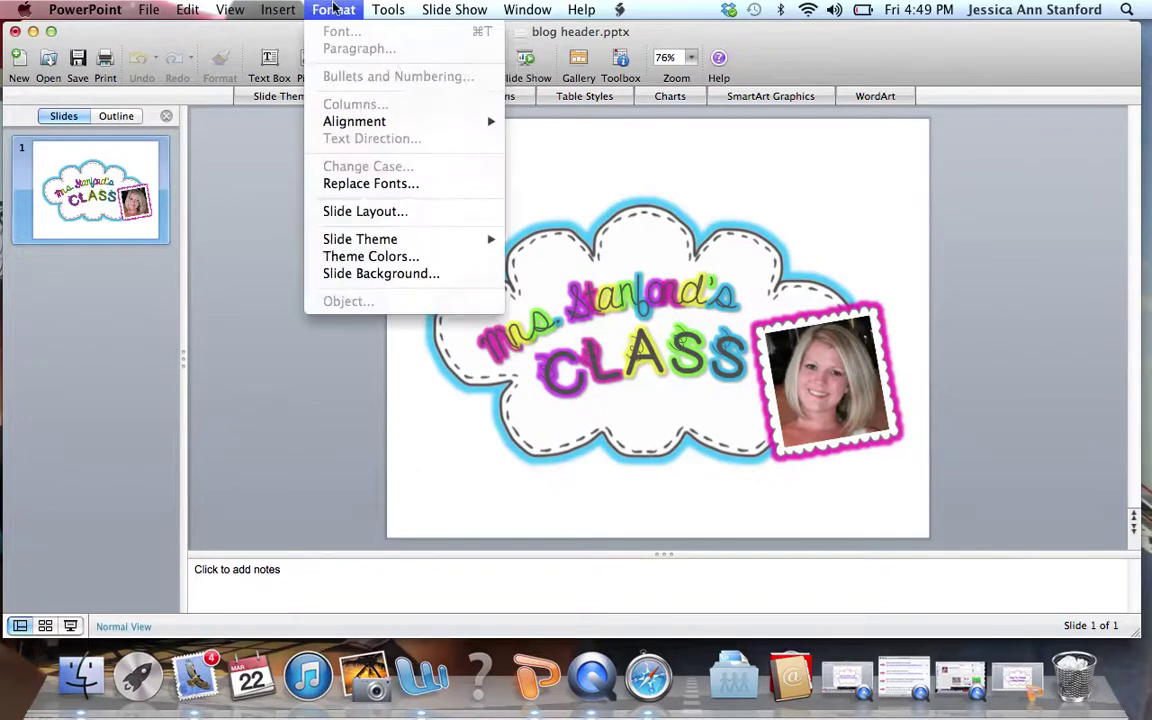
pyautogui.moveTo(290, 8)
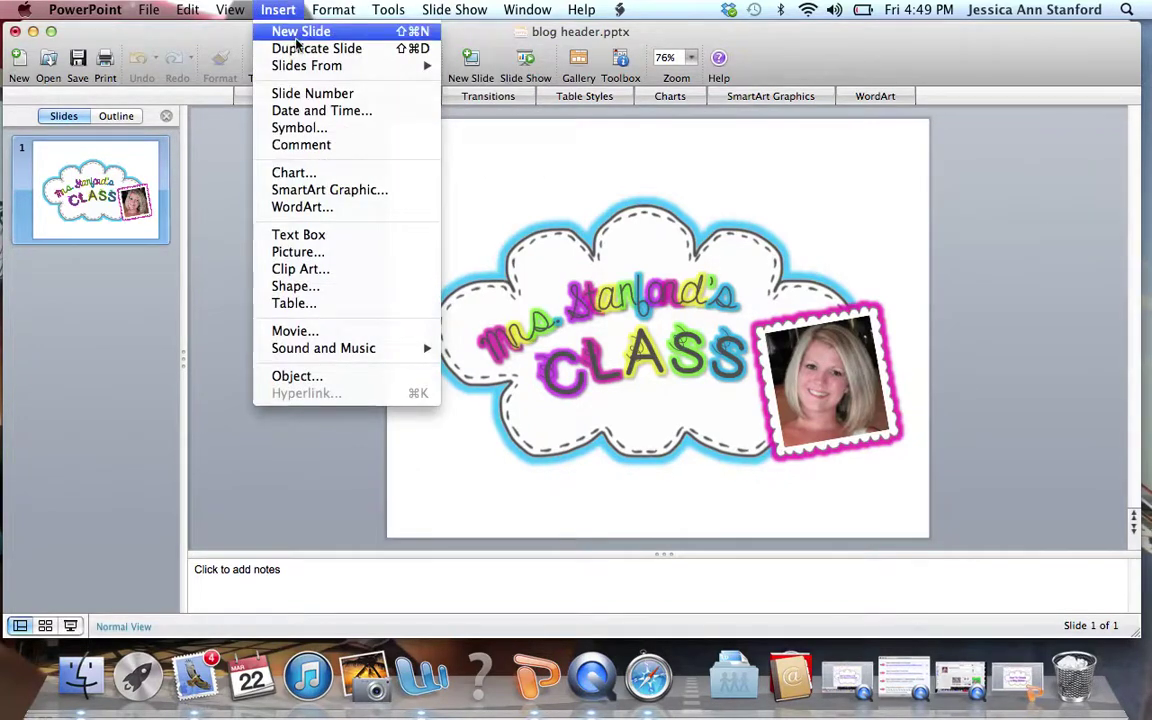
pyautogui.click(297, 37)
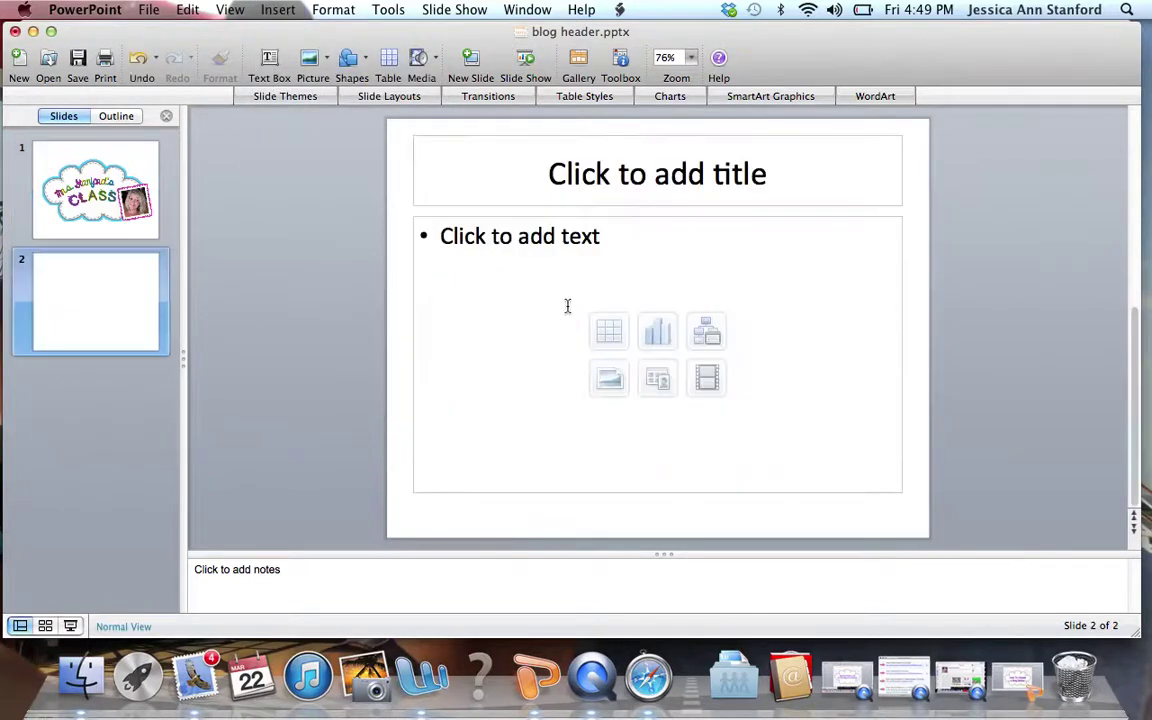
# Delete the title and body placeholders so slide 2 is completely blank
pyautogui.click(412, 178)
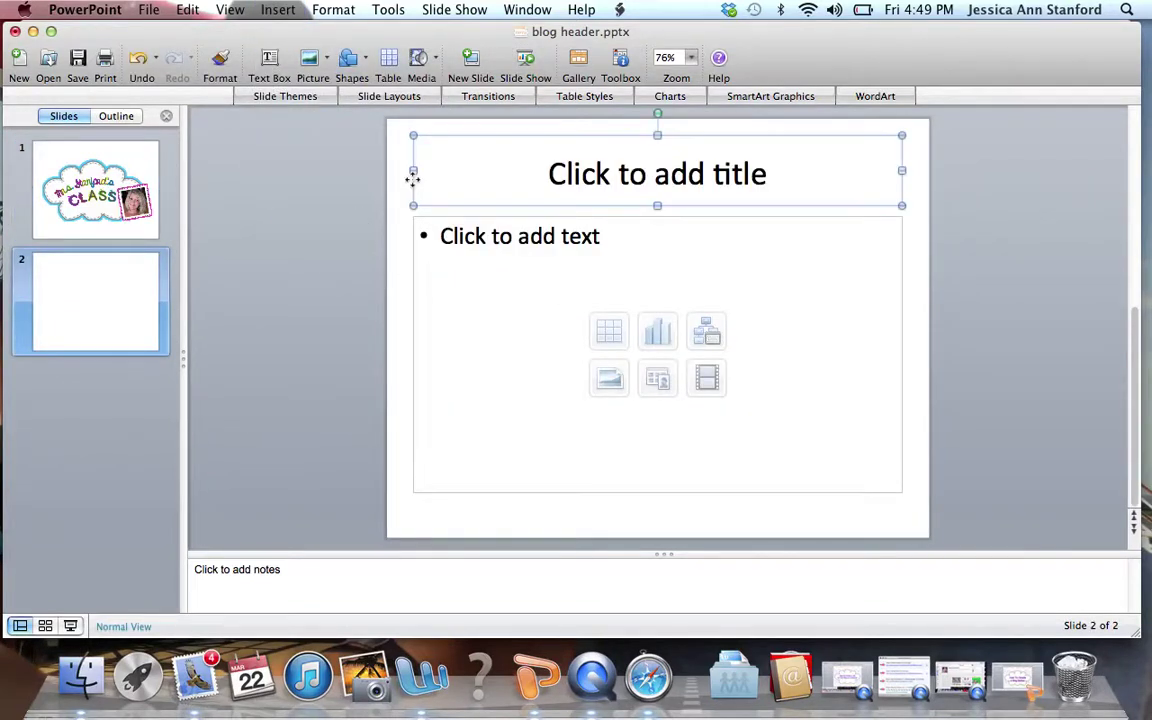
pyautogui.press('BackSpace')
pyautogui.click(435, 217)
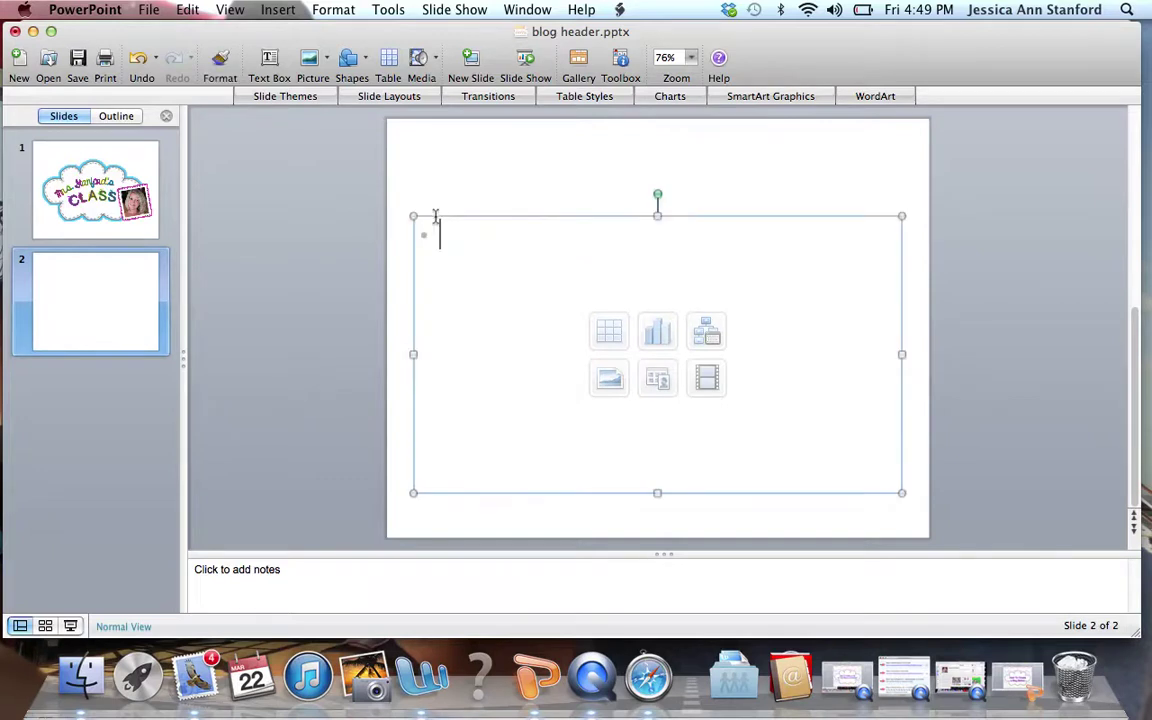
pyautogui.click(433, 216)
pyautogui.press('BackSpace')
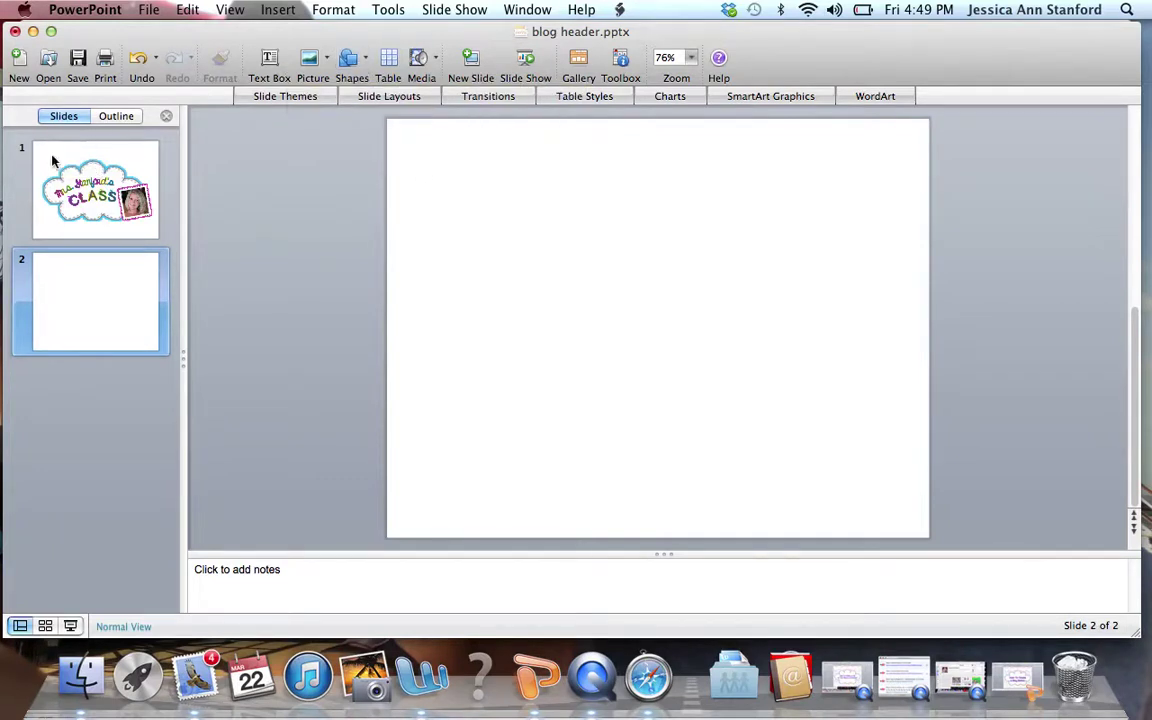
# Pick Rounded Rectangle from the Shapes gallery, dismissing a stray pop-up menu
pyautogui.click(342, 62)
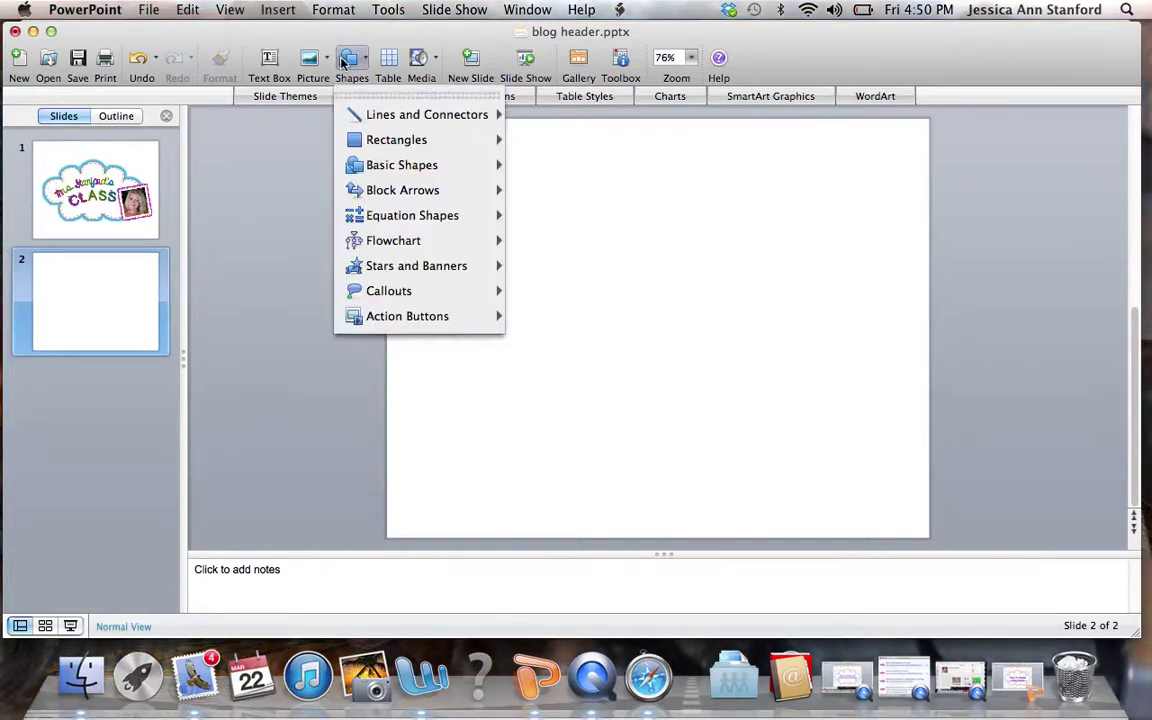
pyautogui.moveTo(433, 170)
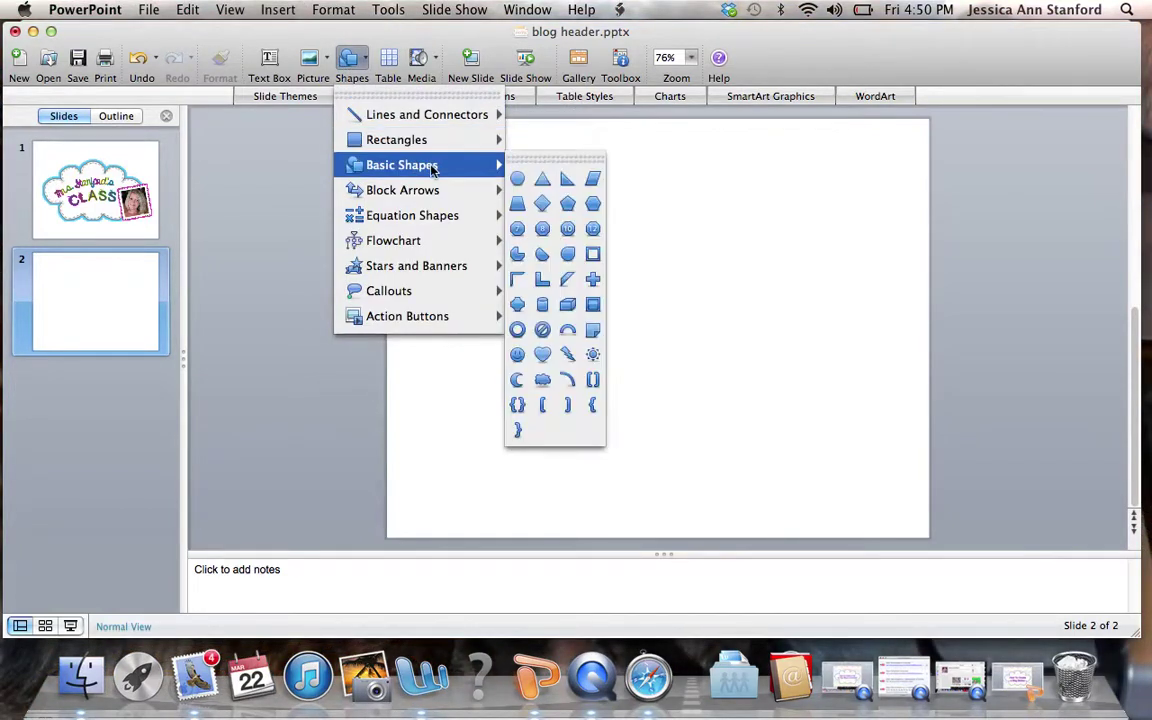
pyautogui.moveTo(422, 142)
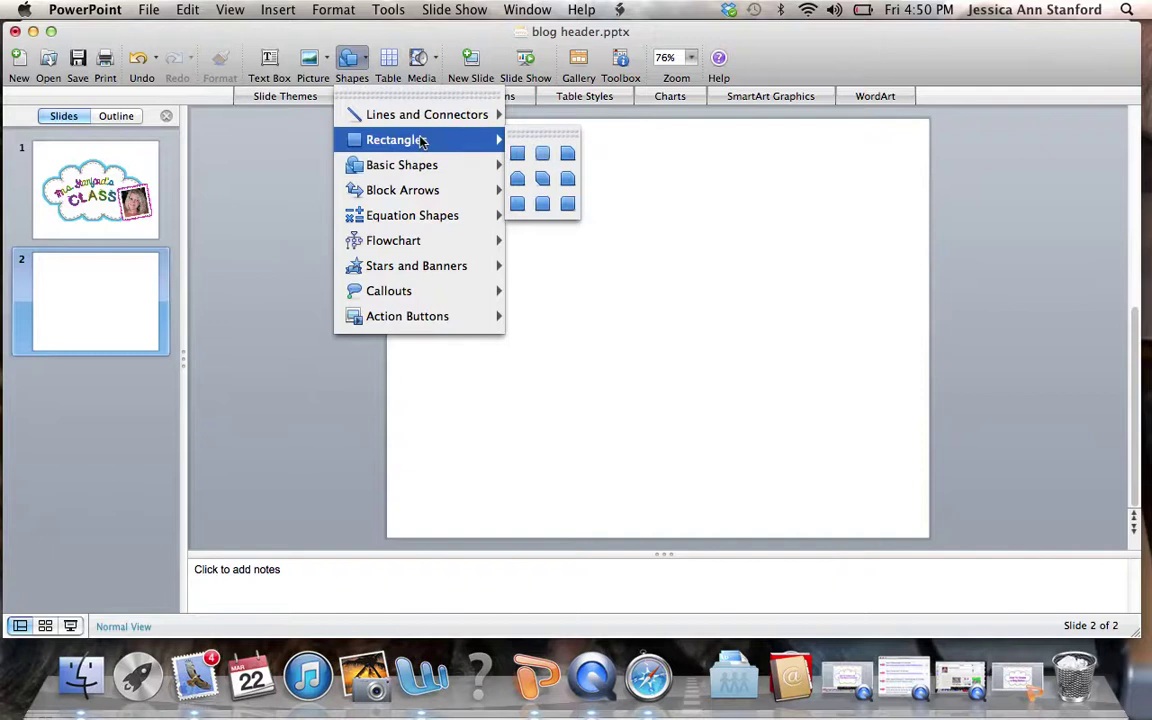
pyautogui.click(542, 155)
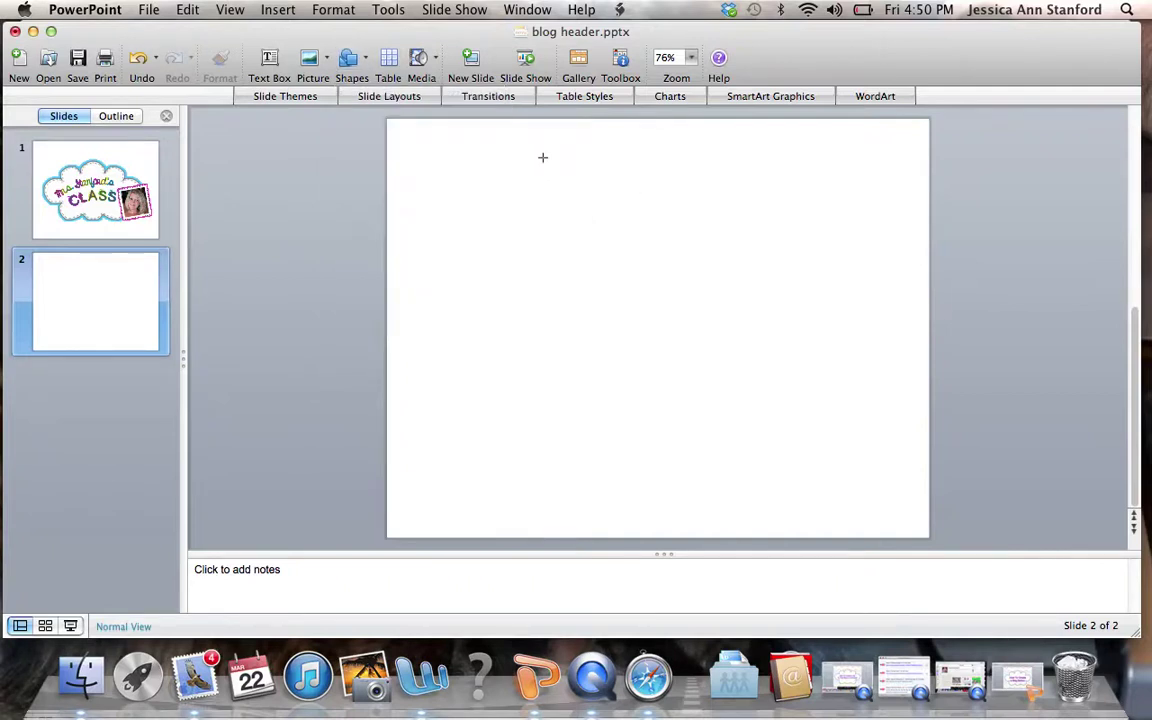
pyautogui.rightClick(395, 132)
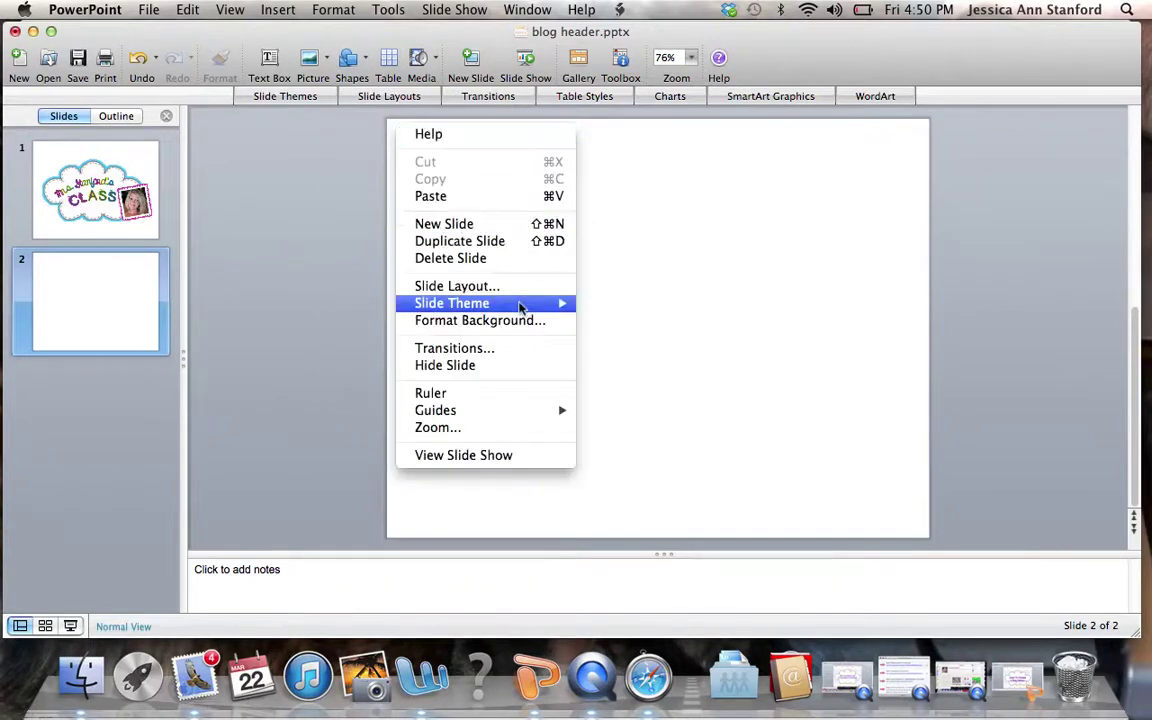
pyautogui.press('Escape')
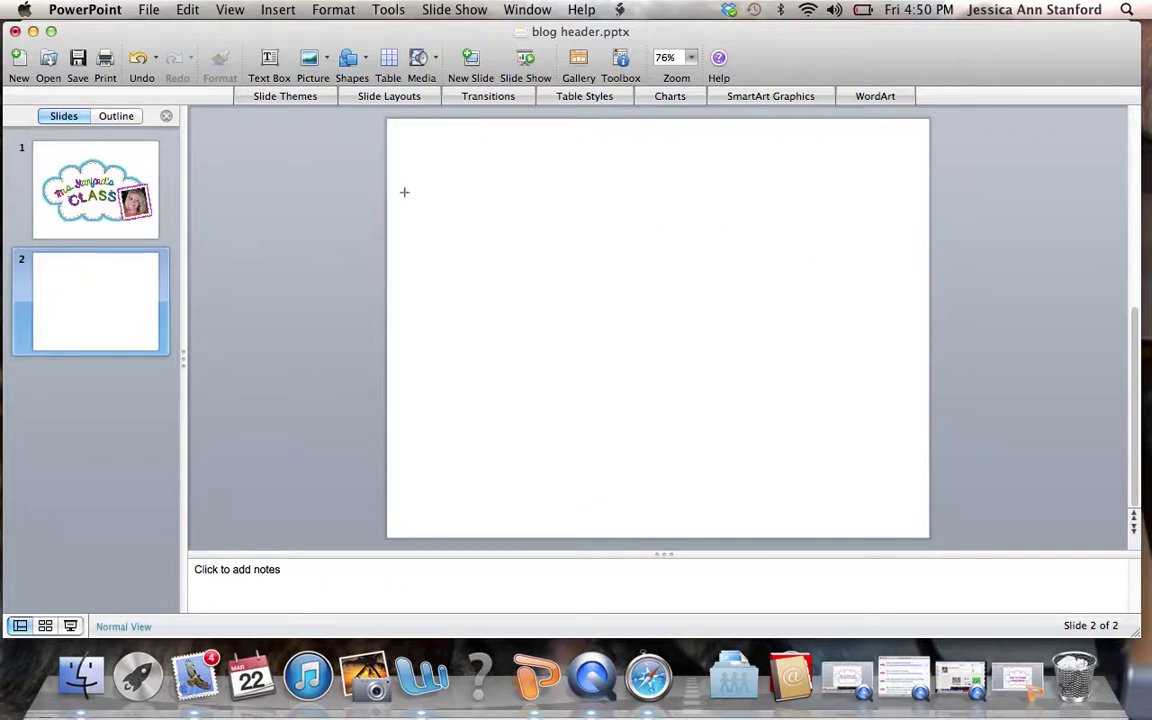
pyautogui.click(310, 60)
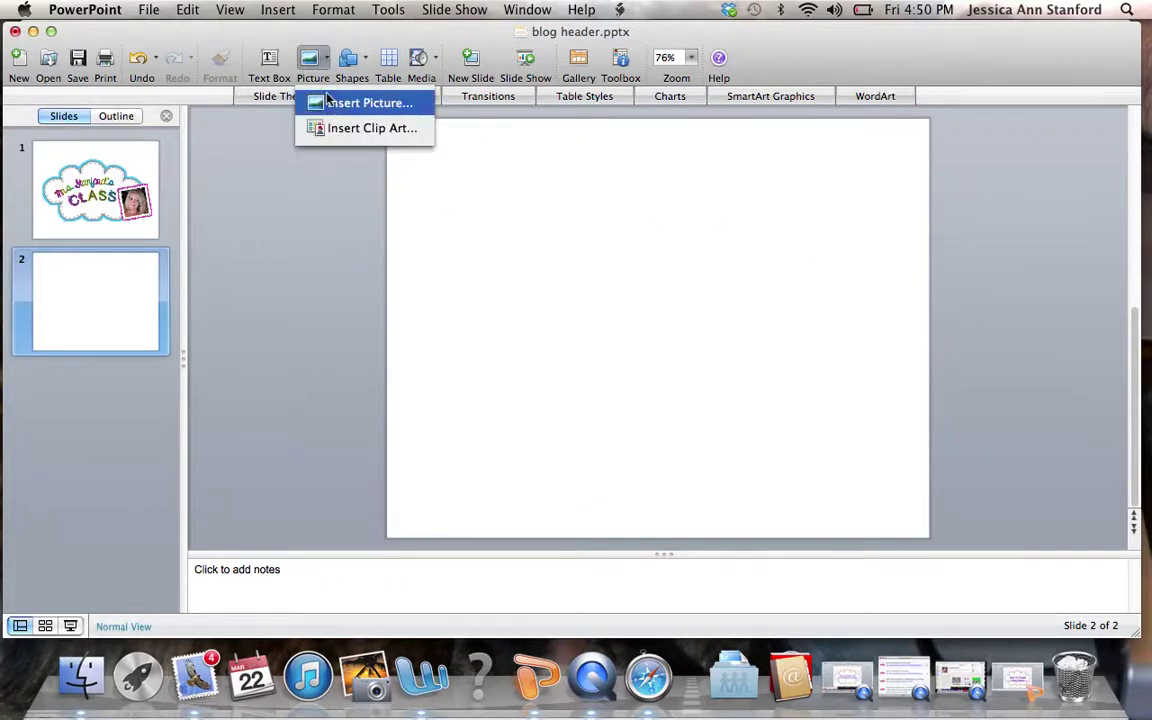
# Draw a rounded rectangle from the slide's top-left to bottom-right corner and bring up Format Shape
pyautogui.click(350, 62)
pyautogui.click(350, 62)
pyautogui.click(350, 62)
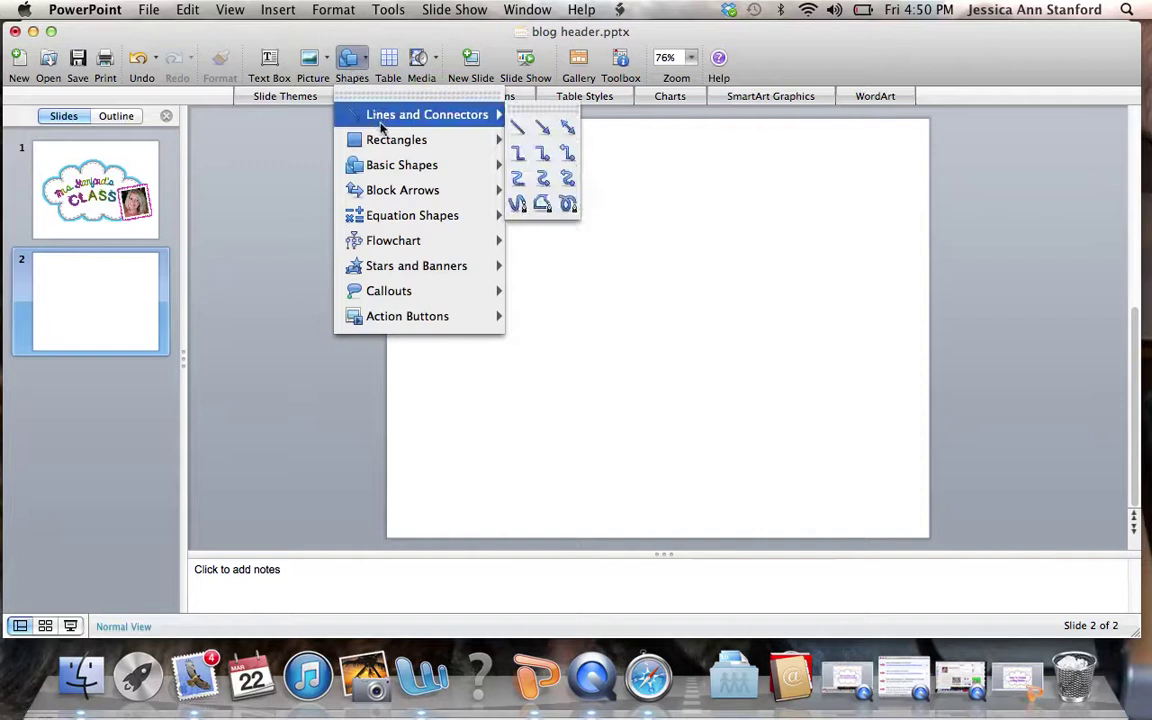
pyautogui.moveTo(398, 150)
pyautogui.click(542, 153)
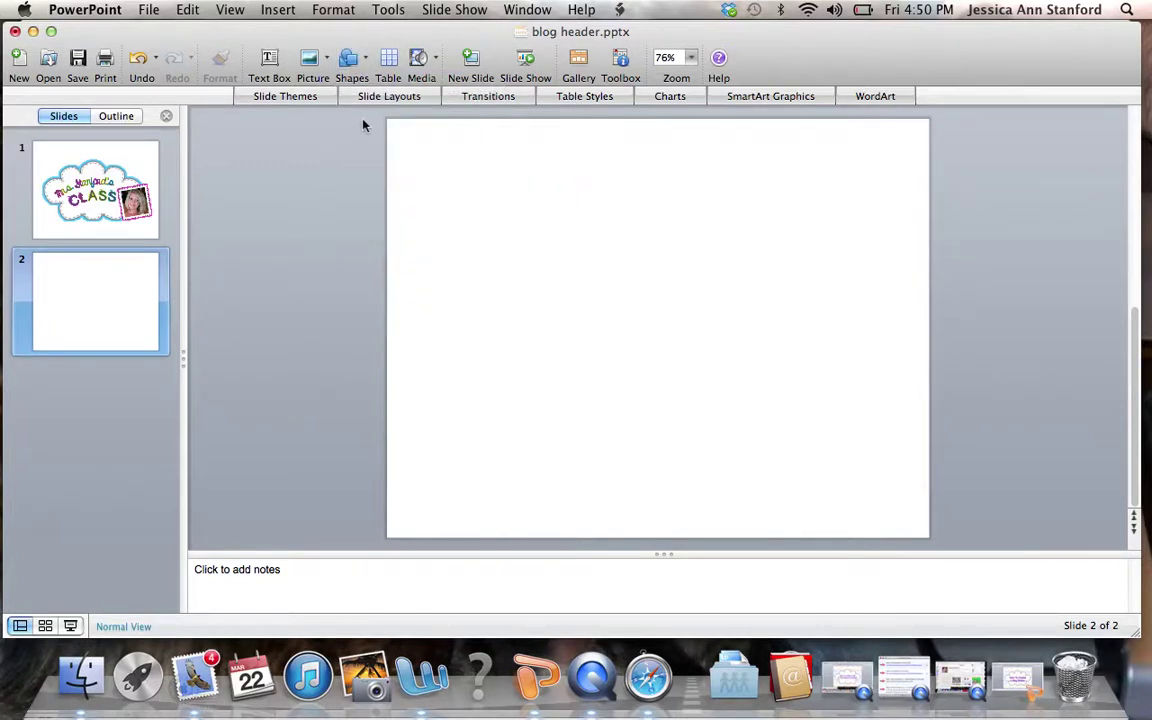
pyautogui.click(365, 66)
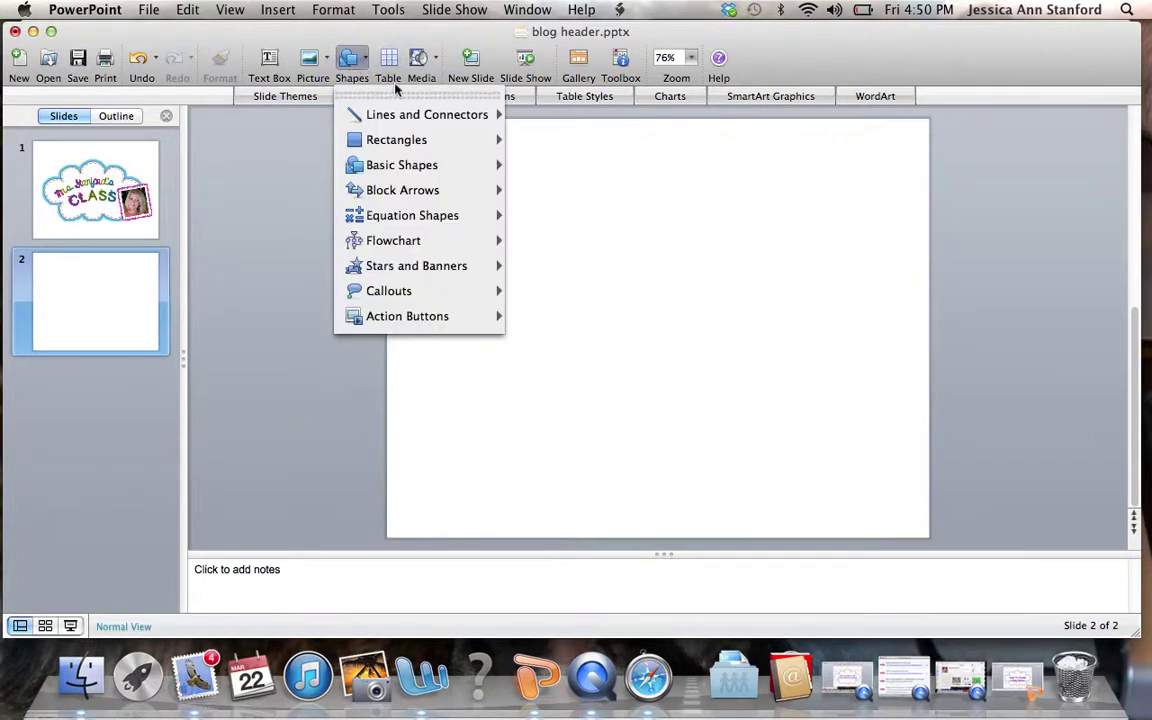
pyautogui.moveTo(438, 144)
pyautogui.click(541, 153)
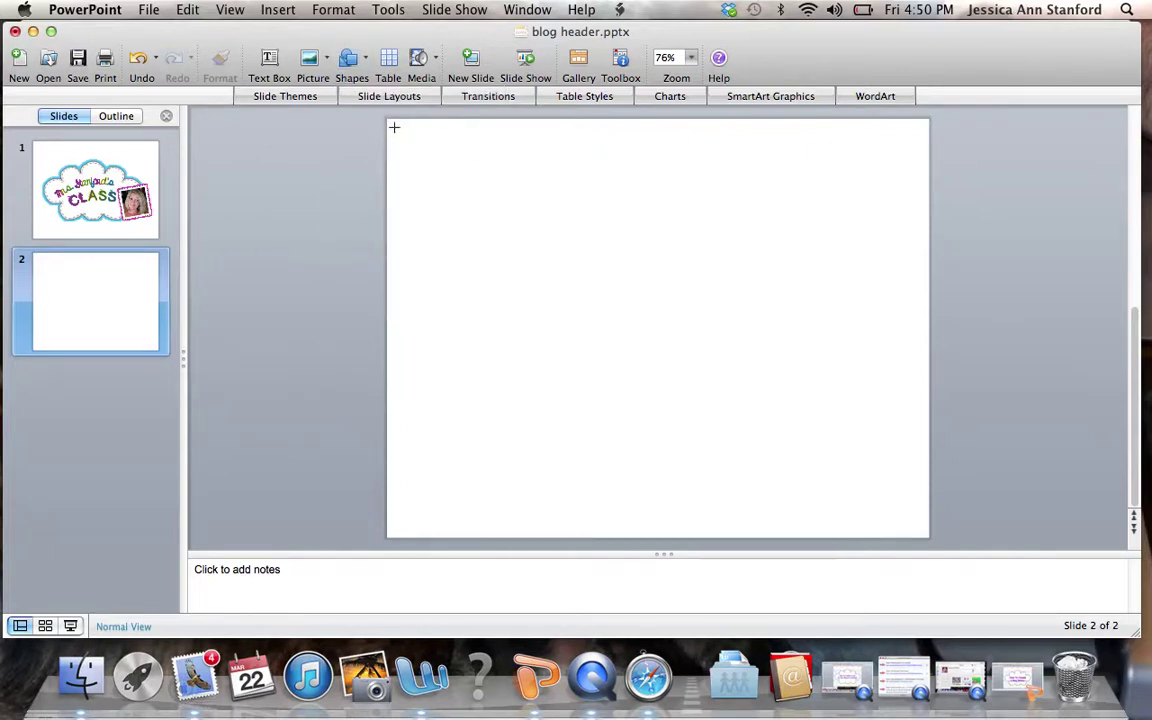
pyautogui.moveTo(394, 127); pyautogui.dragTo(931, 537)
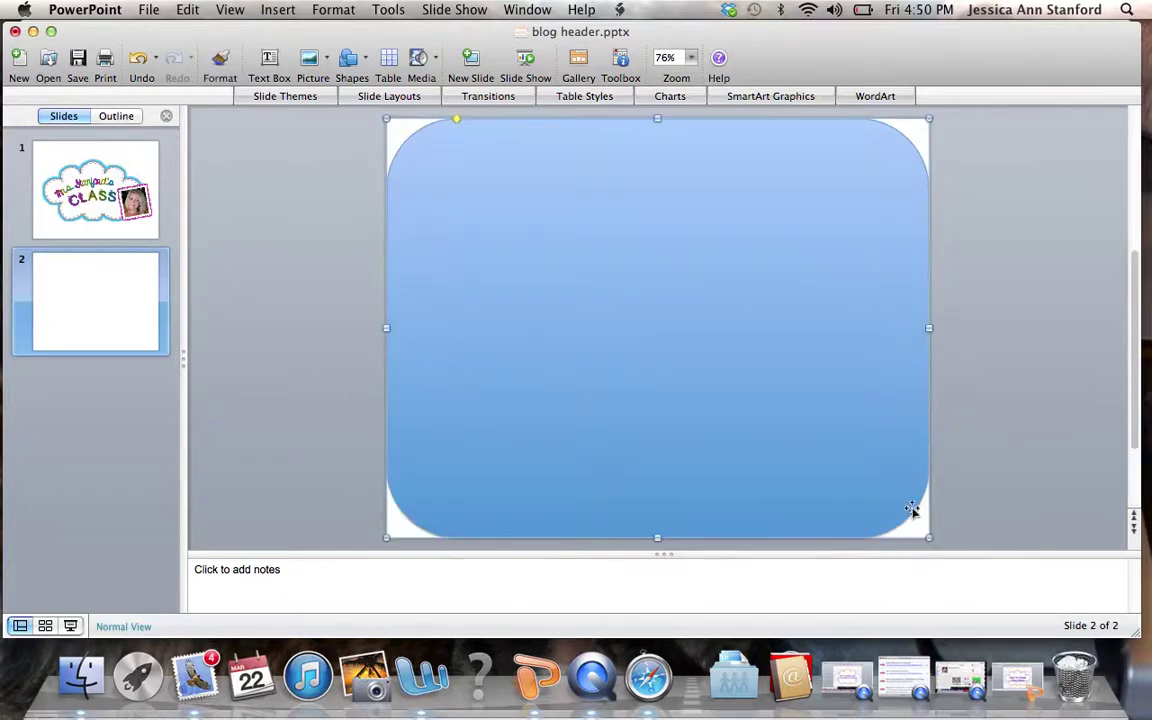
pyautogui.doubleClick(693, 291)
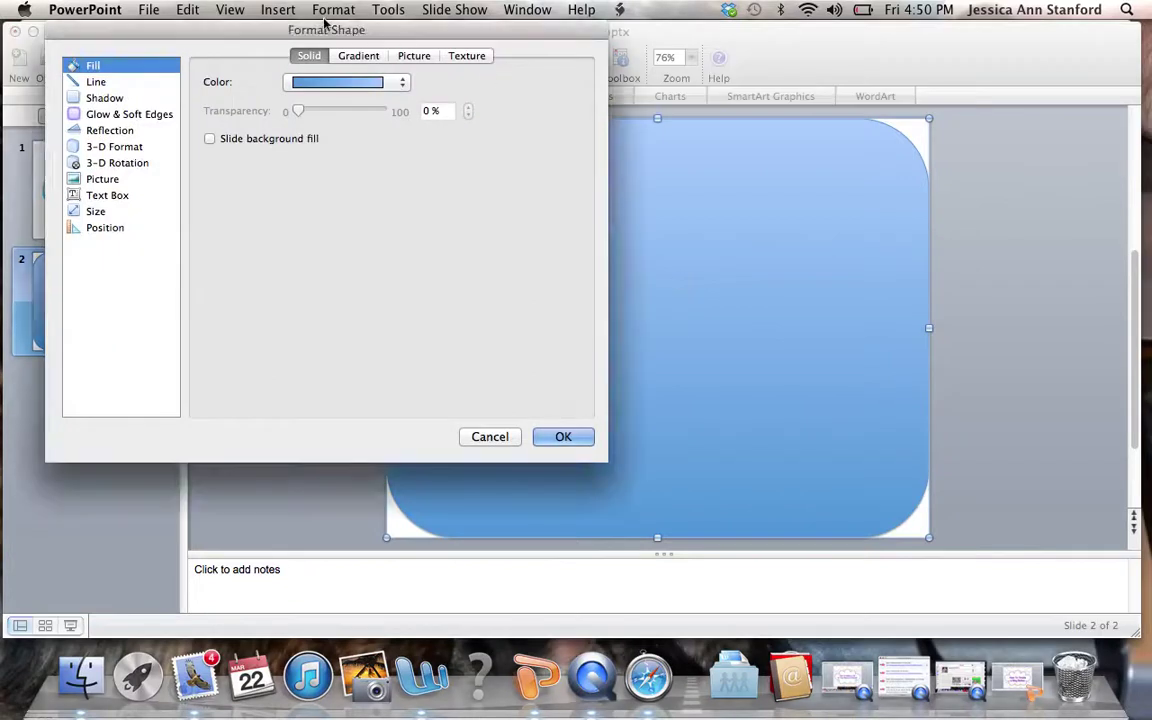
# Give the rectangle a bright purple fill and a magenta outline
pyautogui.click(378, 84)
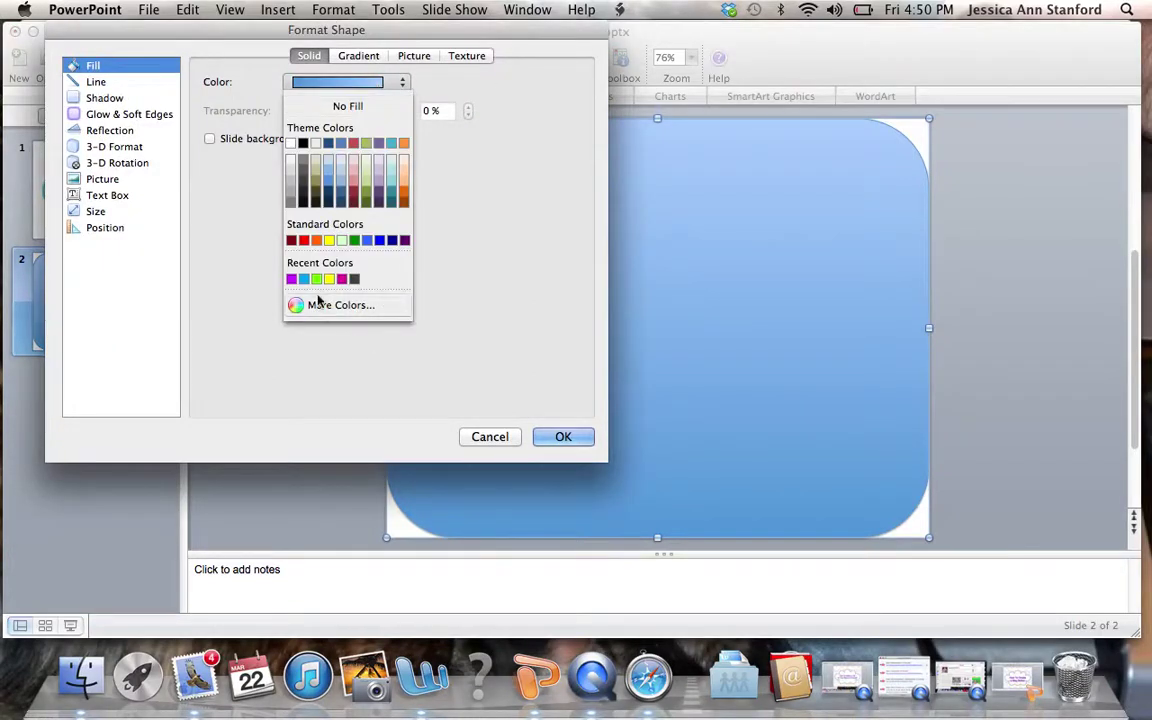
pyautogui.click(291, 279)
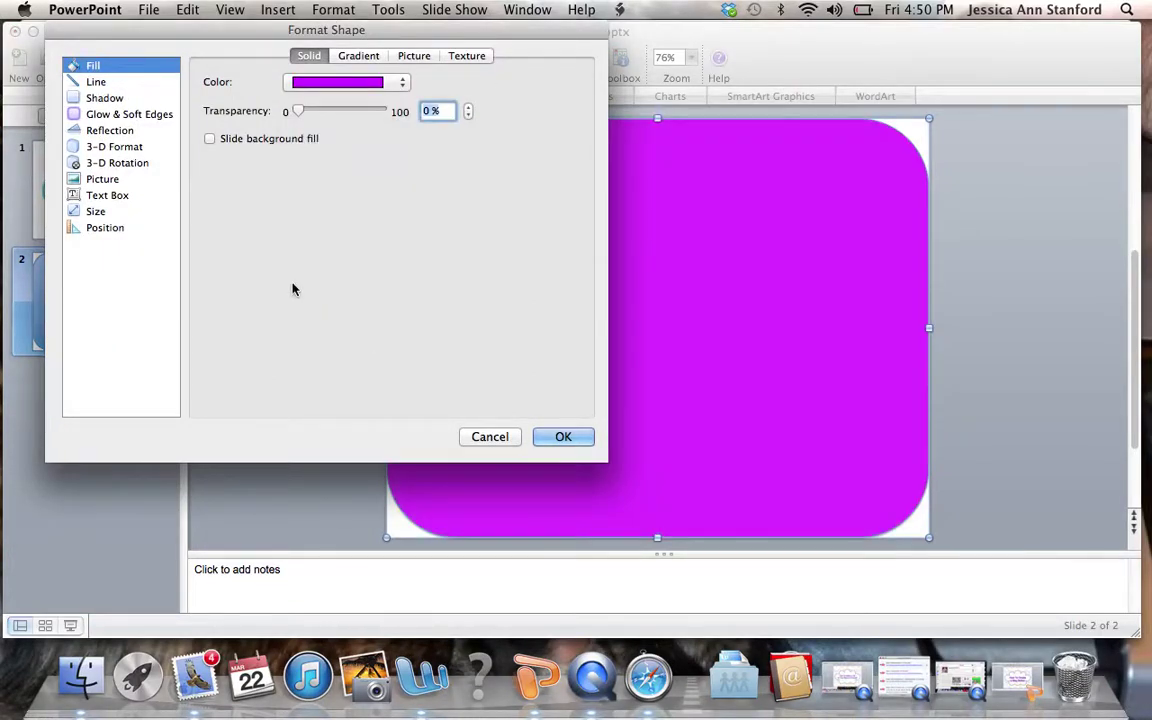
pyautogui.click(134, 84)
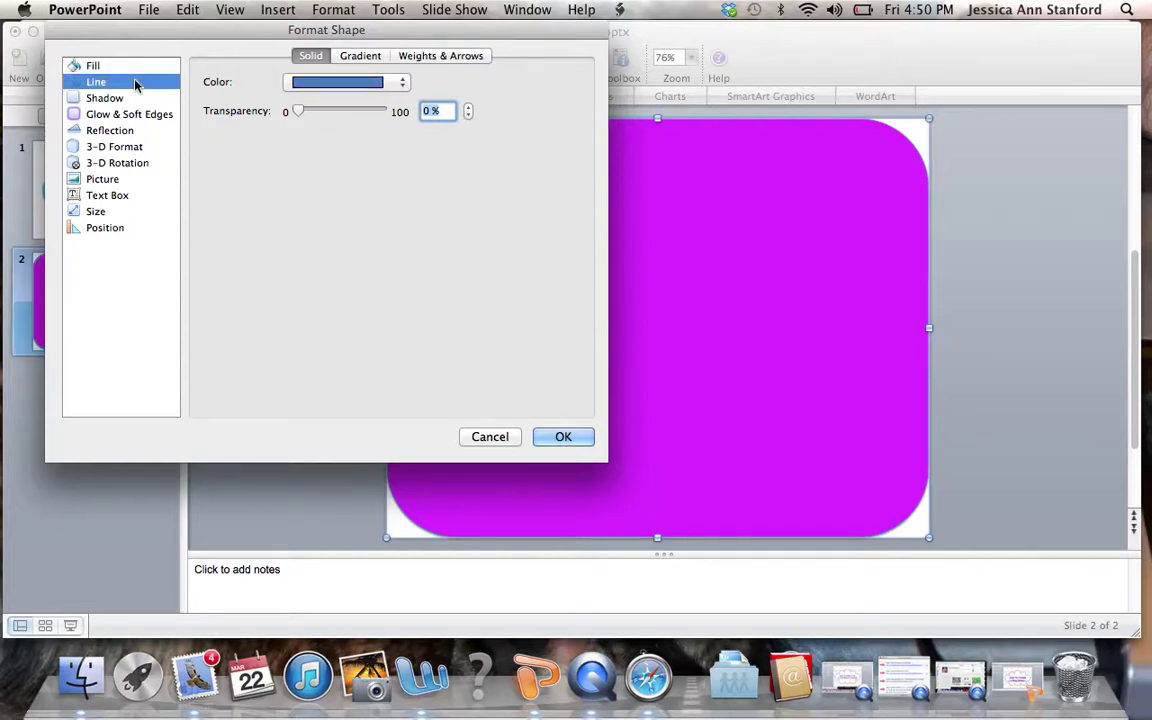
pyautogui.click(383, 87)
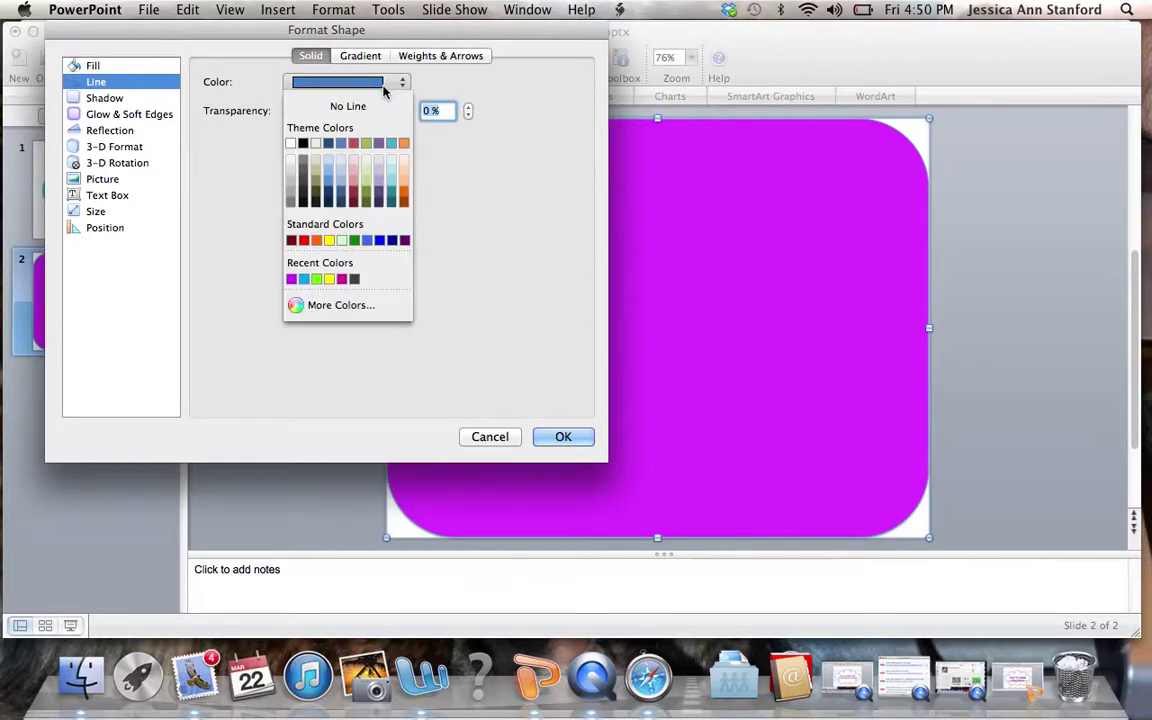
pyautogui.click(342, 279)
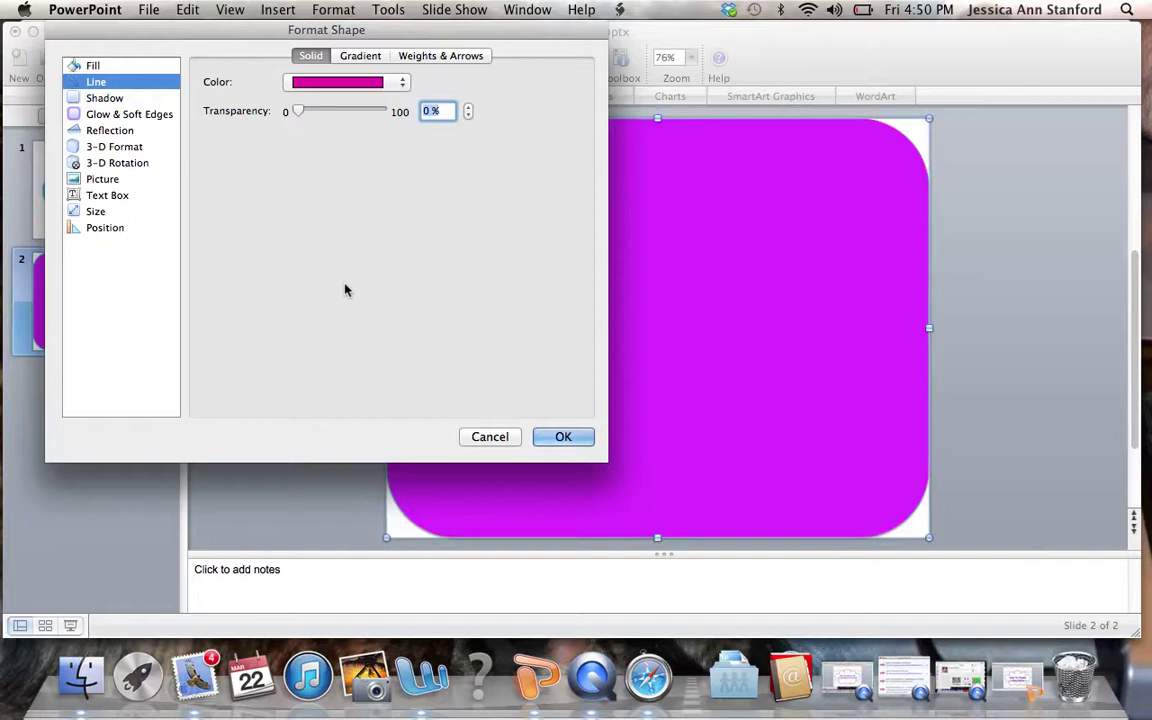
# Set the outline weight to 6 pt and apply the formatting
pyautogui.click(398, 56)
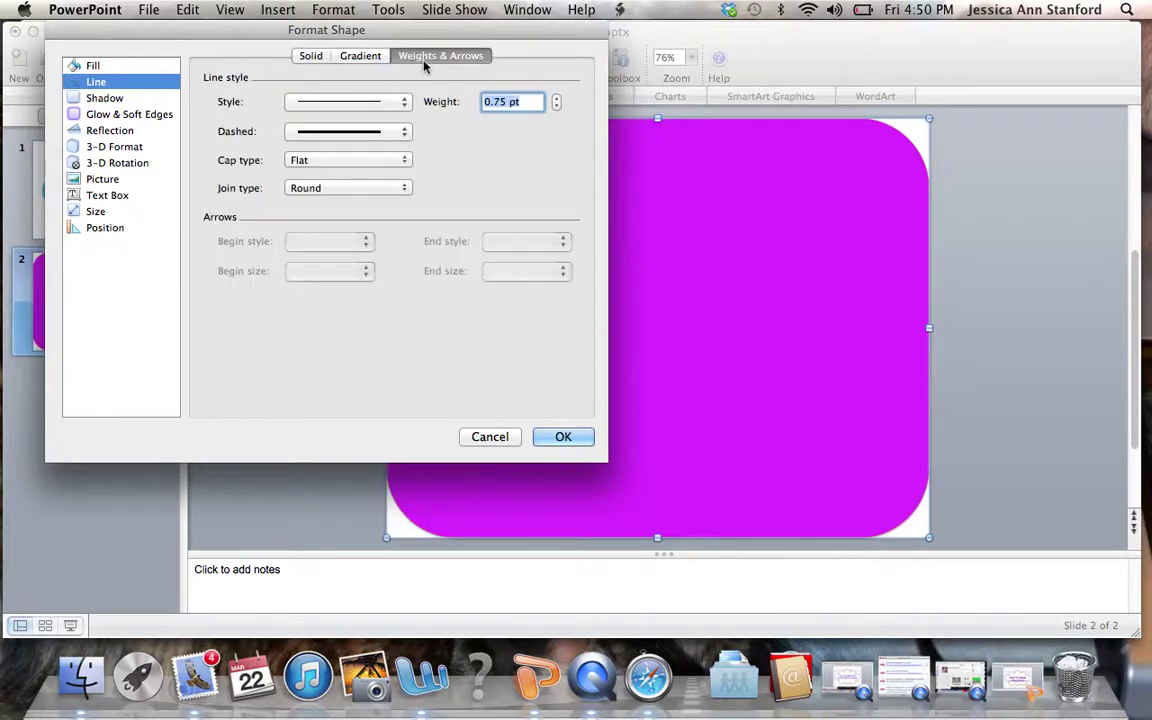
pyautogui.click(398, 131)
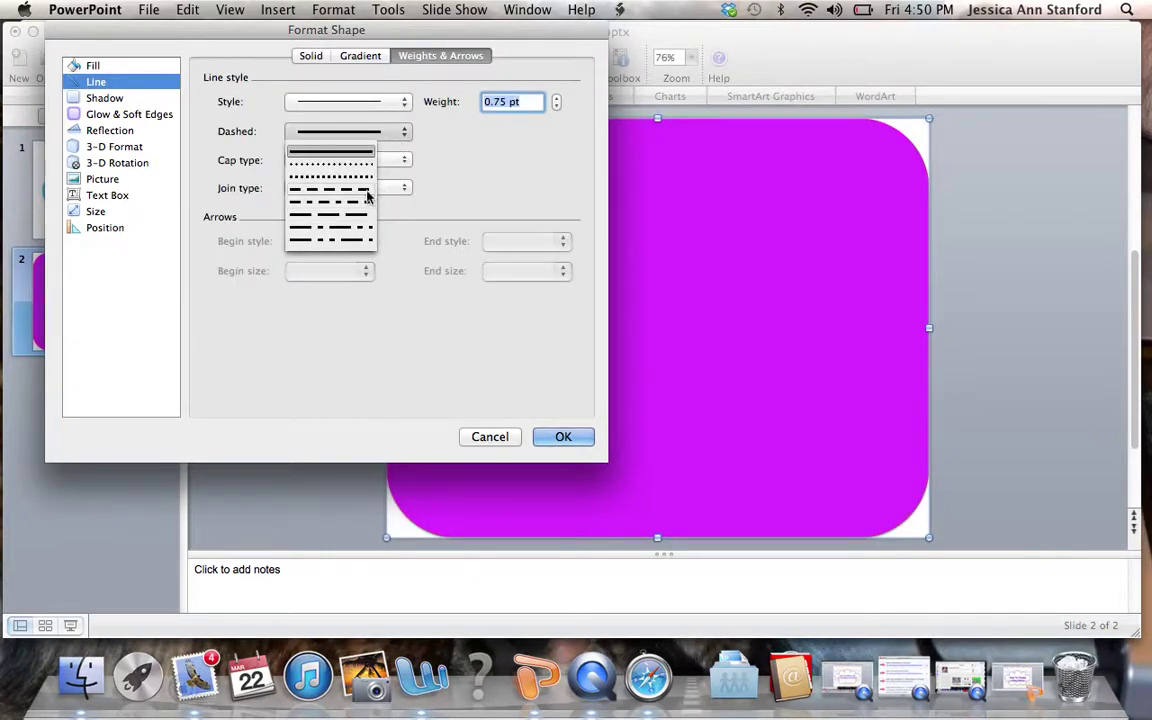
pyautogui.click(390, 102)
pyautogui.click(390, 102)
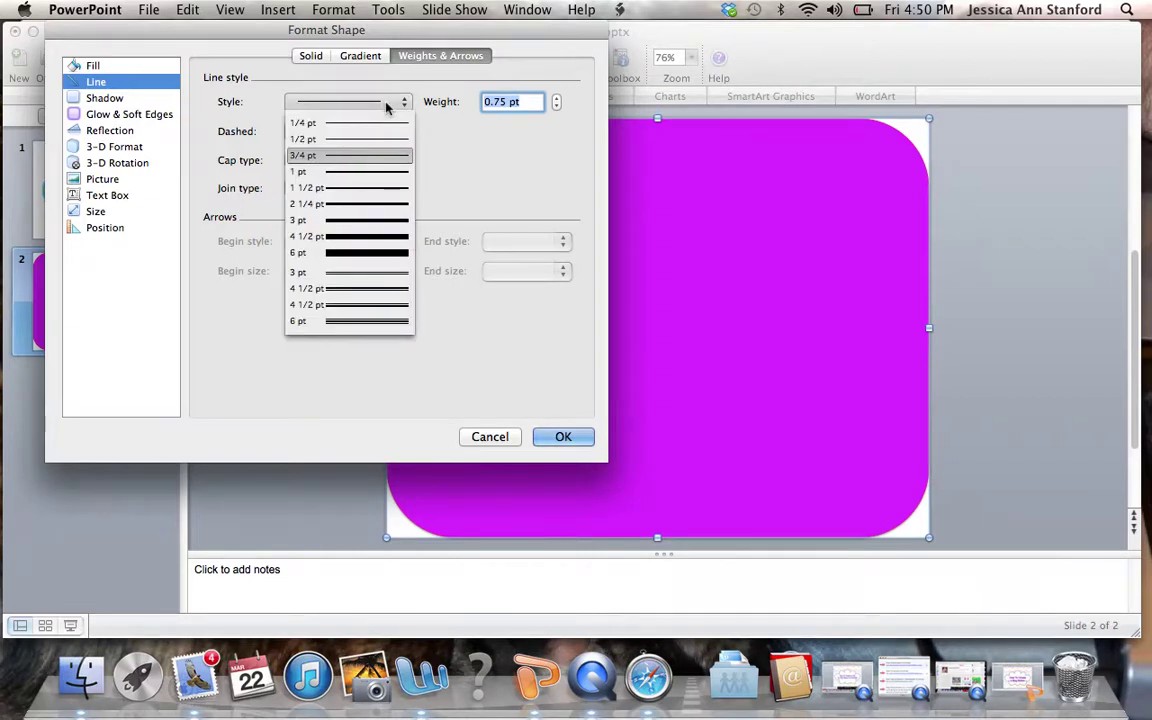
pyautogui.click(405, 252)
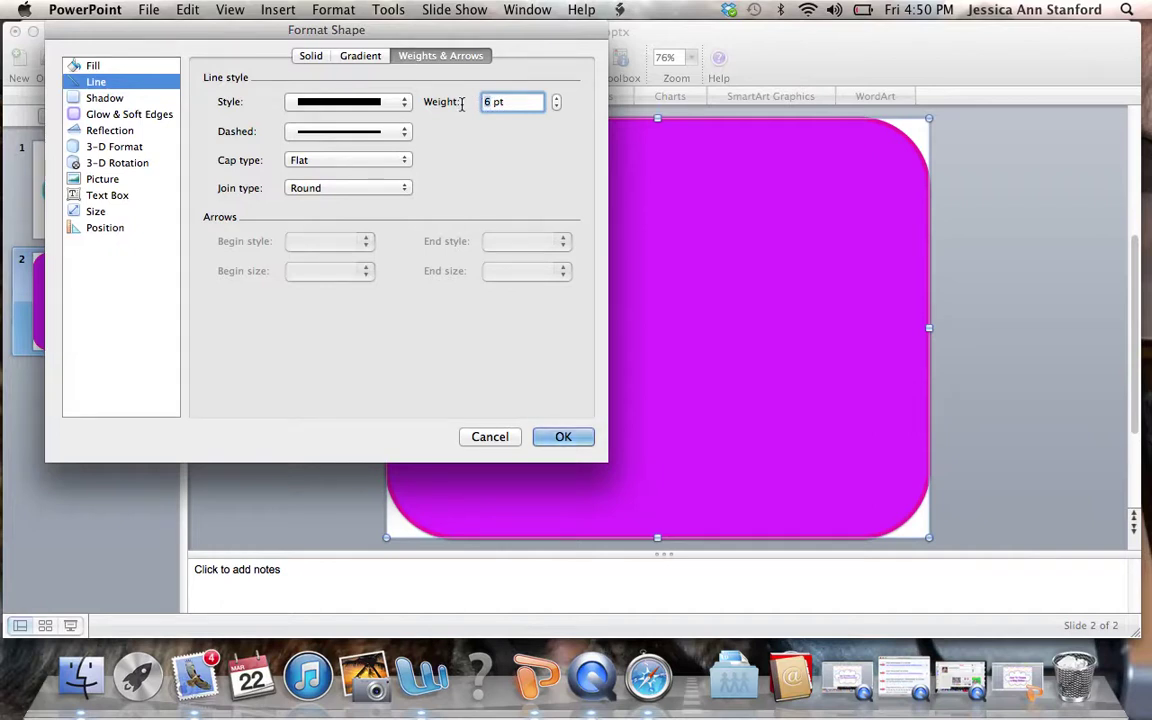
pyautogui.press('Return')
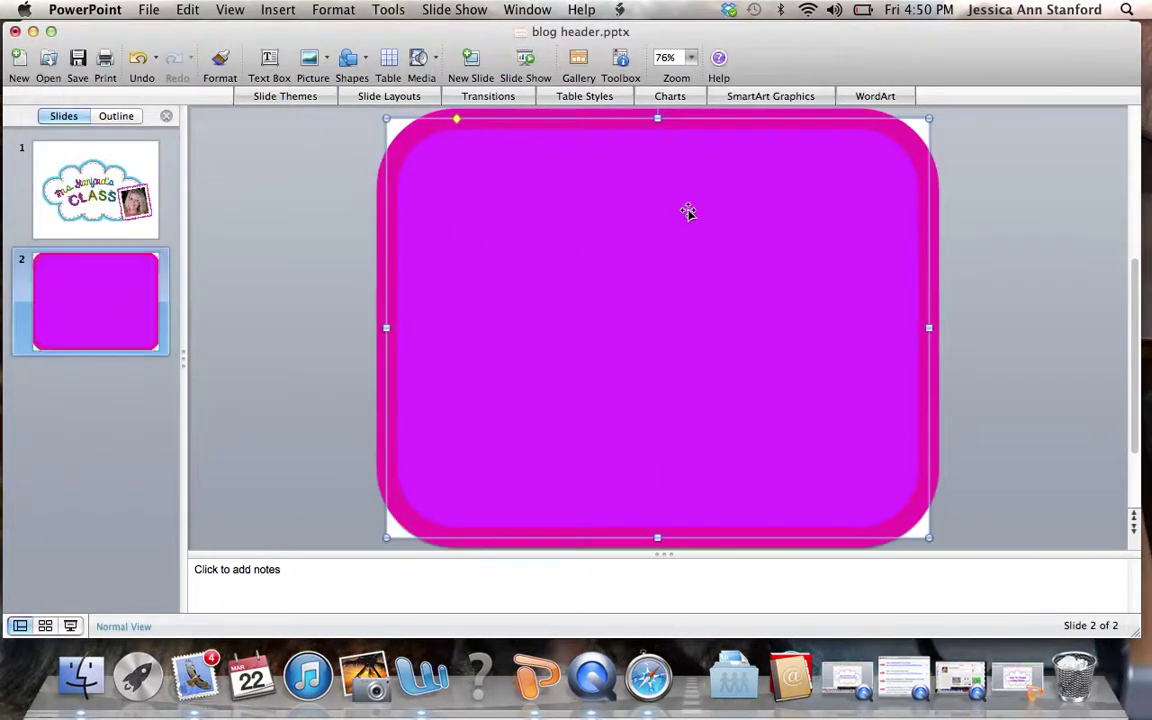
# Shrink the rectangle from its top-left corner and centre it inside the slide with a white margin
pyautogui.moveTo(389, 118); pyautogui.dragTo(475, 168)
pyautogui.moveTo(590, 235); pyautogui.dragTo(553, 213)
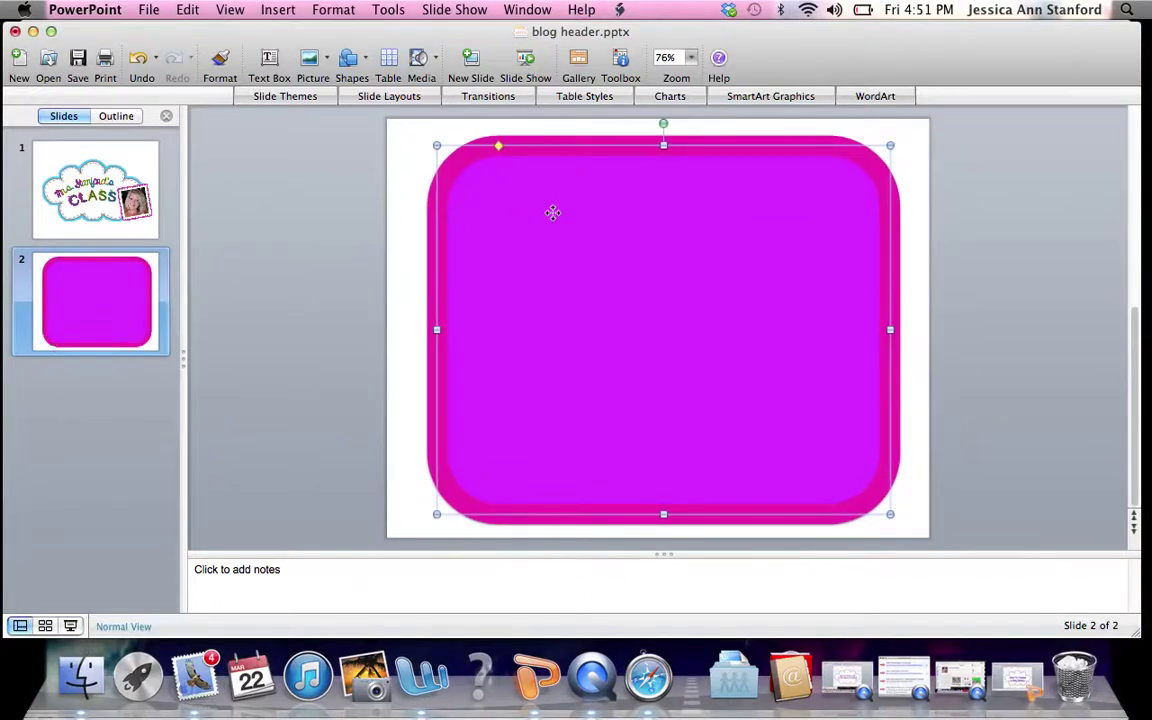
pyautogui.moveTo(553, 213); pyautogui.dragTo(547, 212)
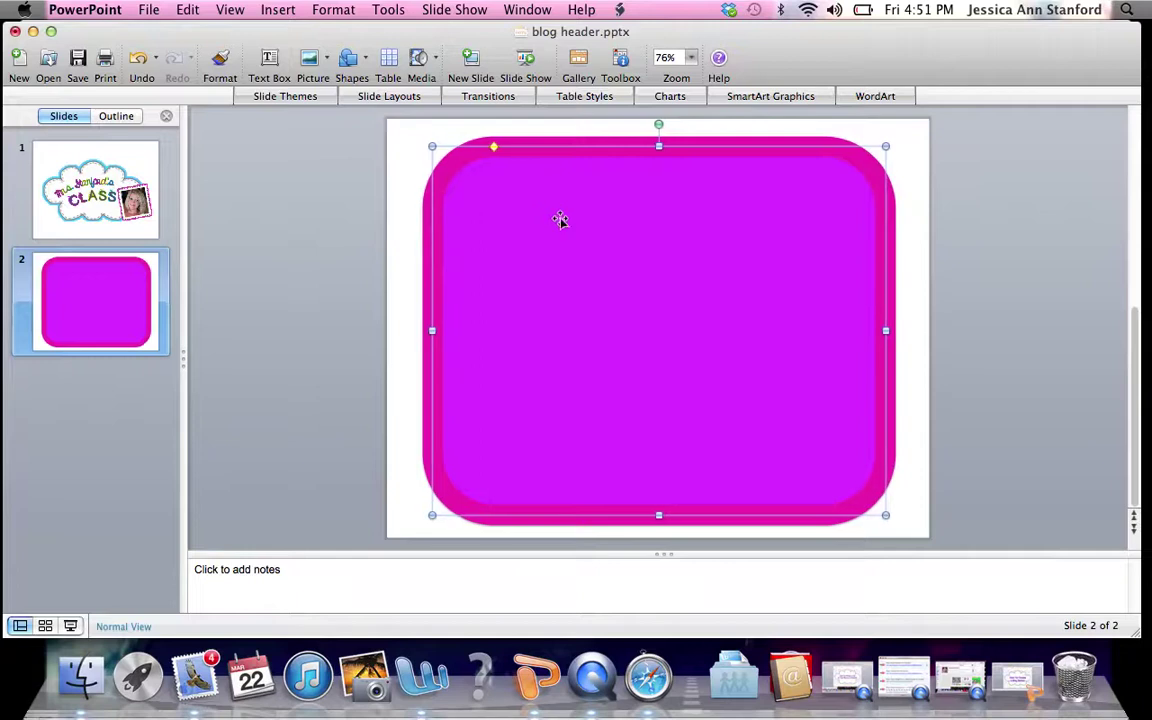
pyautogui.doubleClick(560, 219)
# Keep the outer shadow on: 270° angle, 3.15 pt blur, 1.81 pt distance, 65% transparency
pyautogui.click(510, 441)
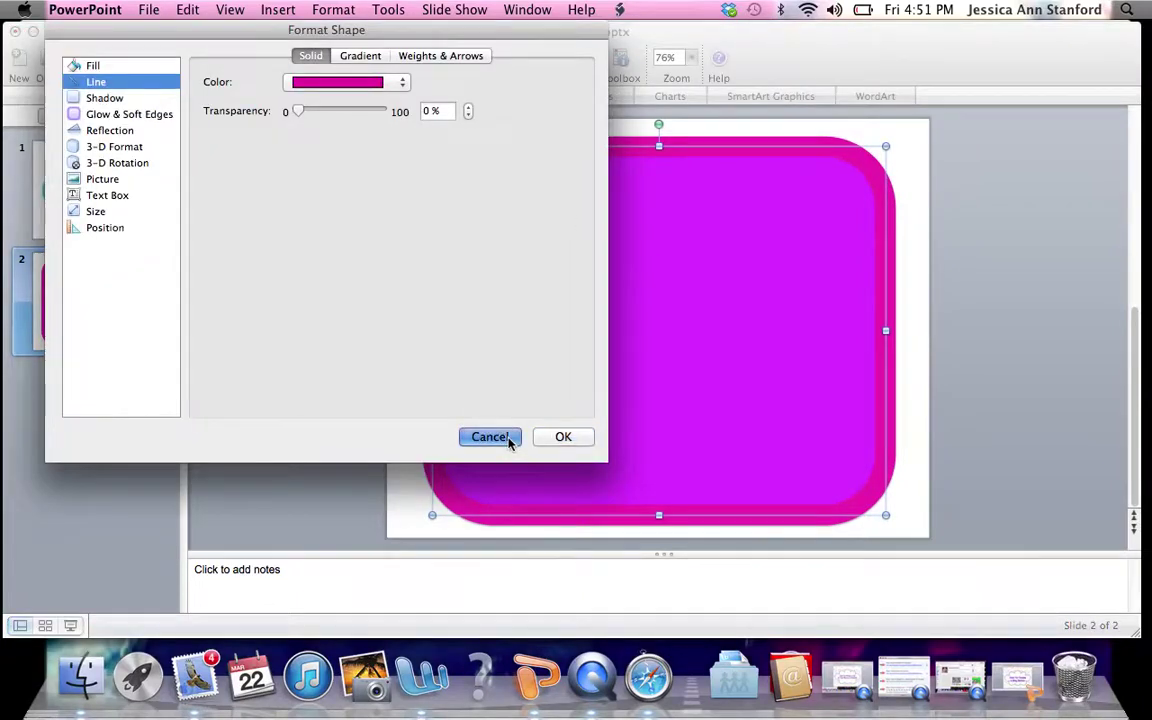
pyautogui.doubleClick(607, 393)
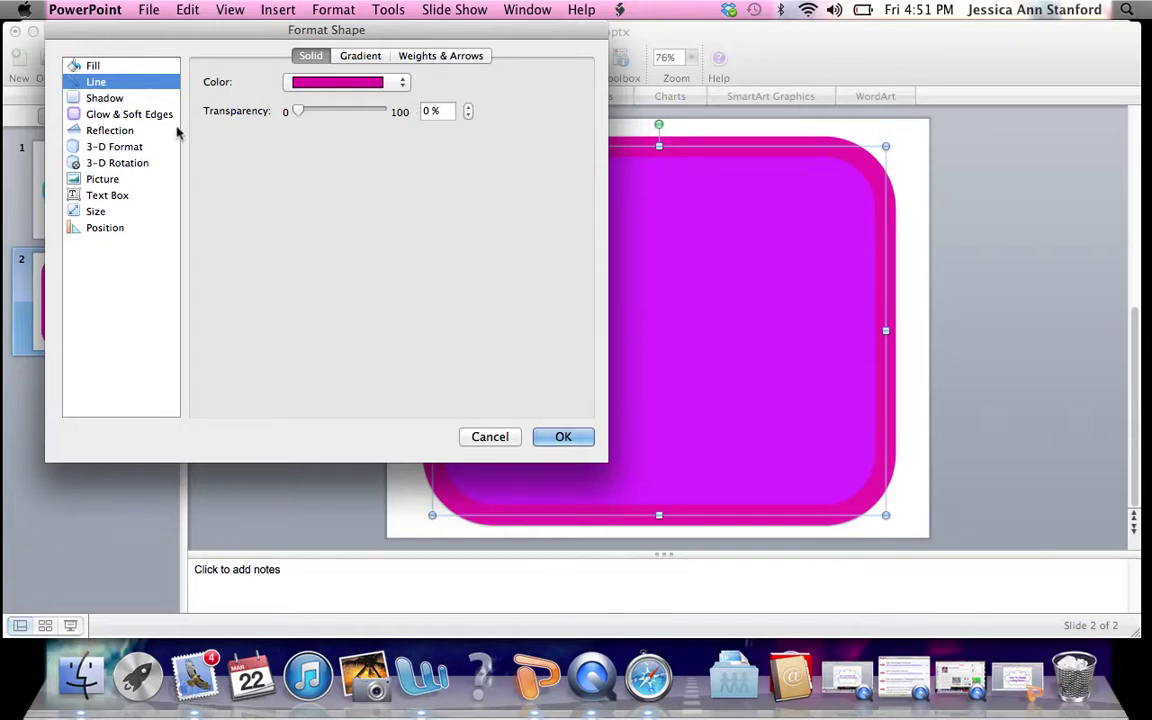
pyautogui.click(143, 97)
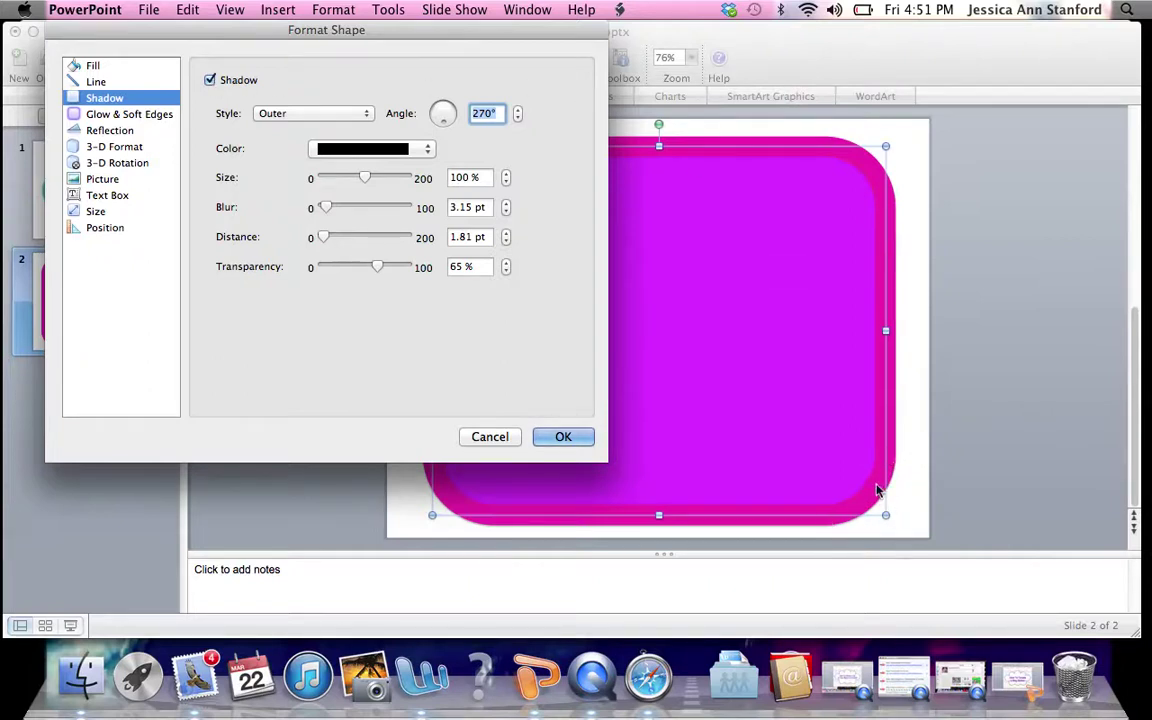
pyautogui.click(210, 80)
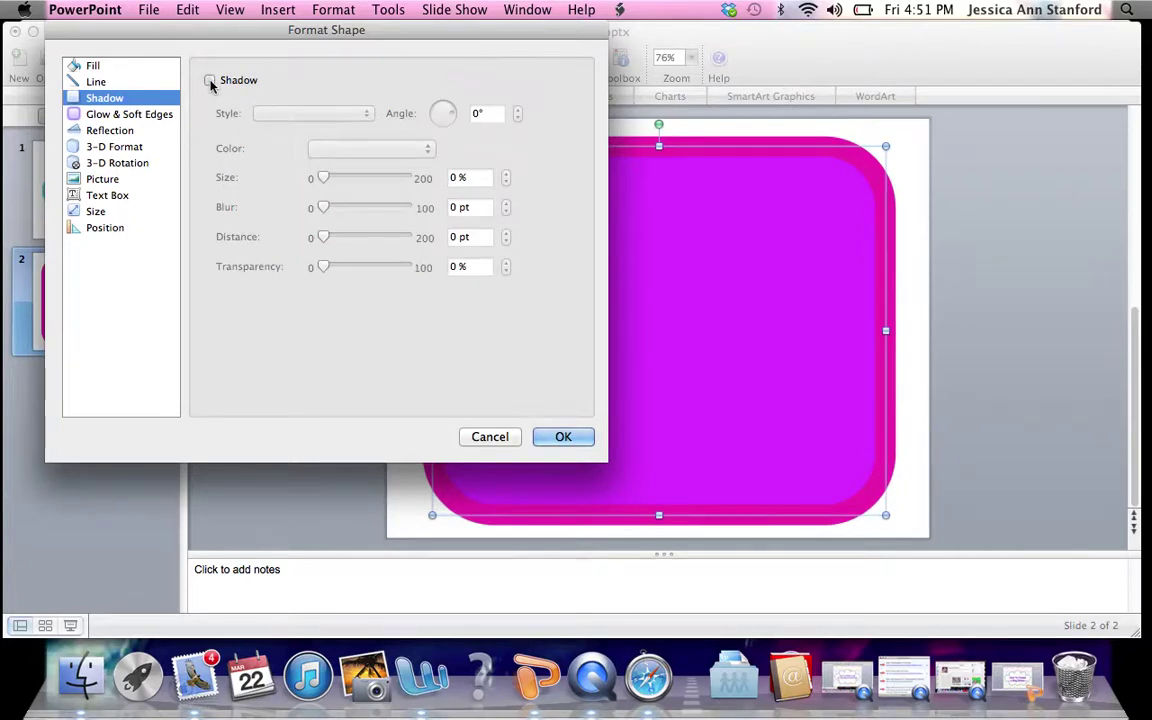
pyautogui.click(210, 80)
pyautogui.click(210, 80)
pyautogui.click(210, 80)
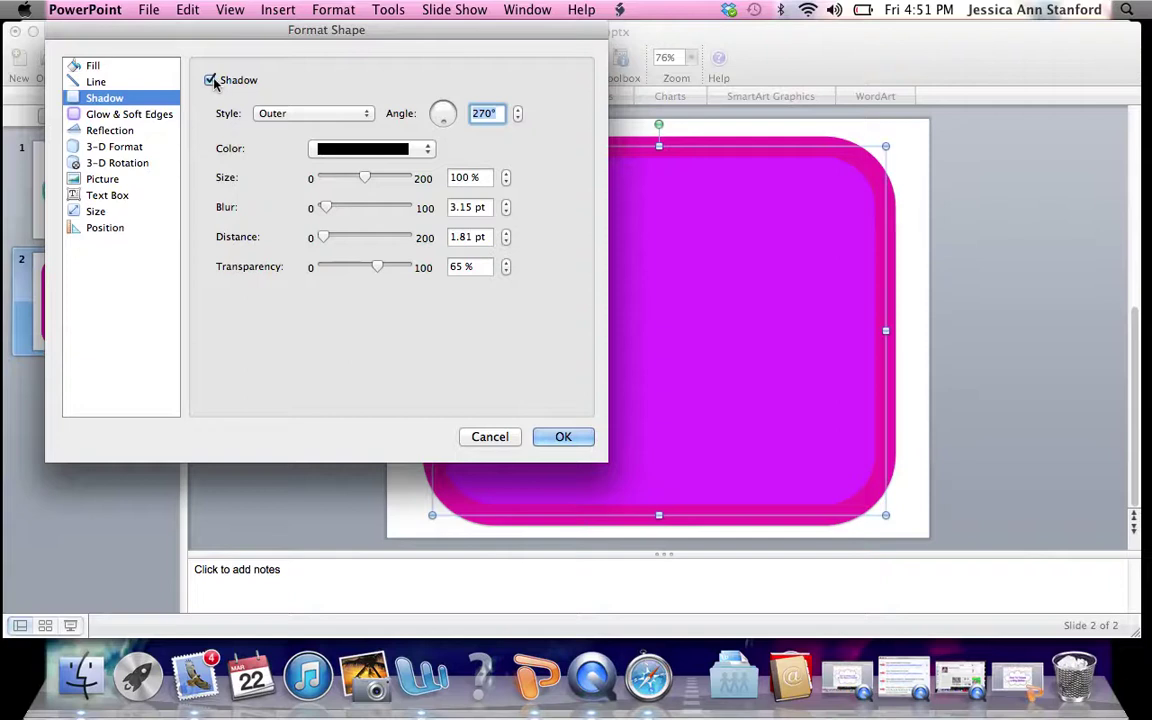
# Surround the rectangle with a light-blue glow of 20 pt size and 25% transparency
pyautogui.click(140, 118)
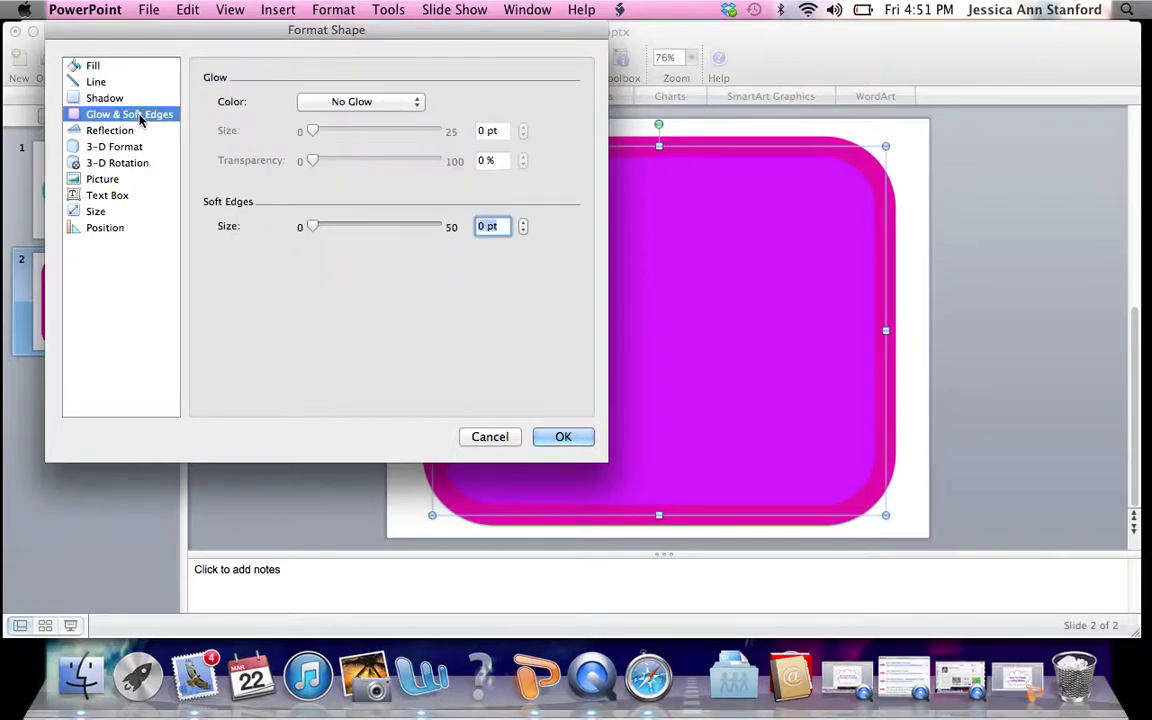
pyautogui.click(341, 105)
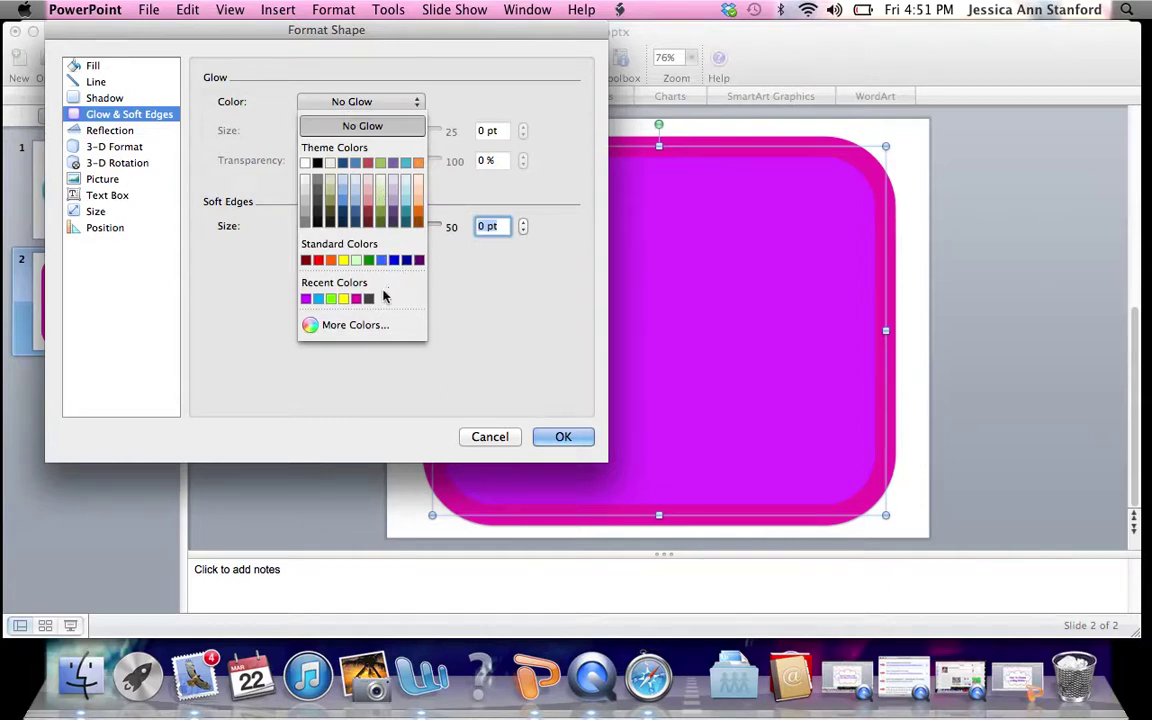
pyautogui.click(318, 299)
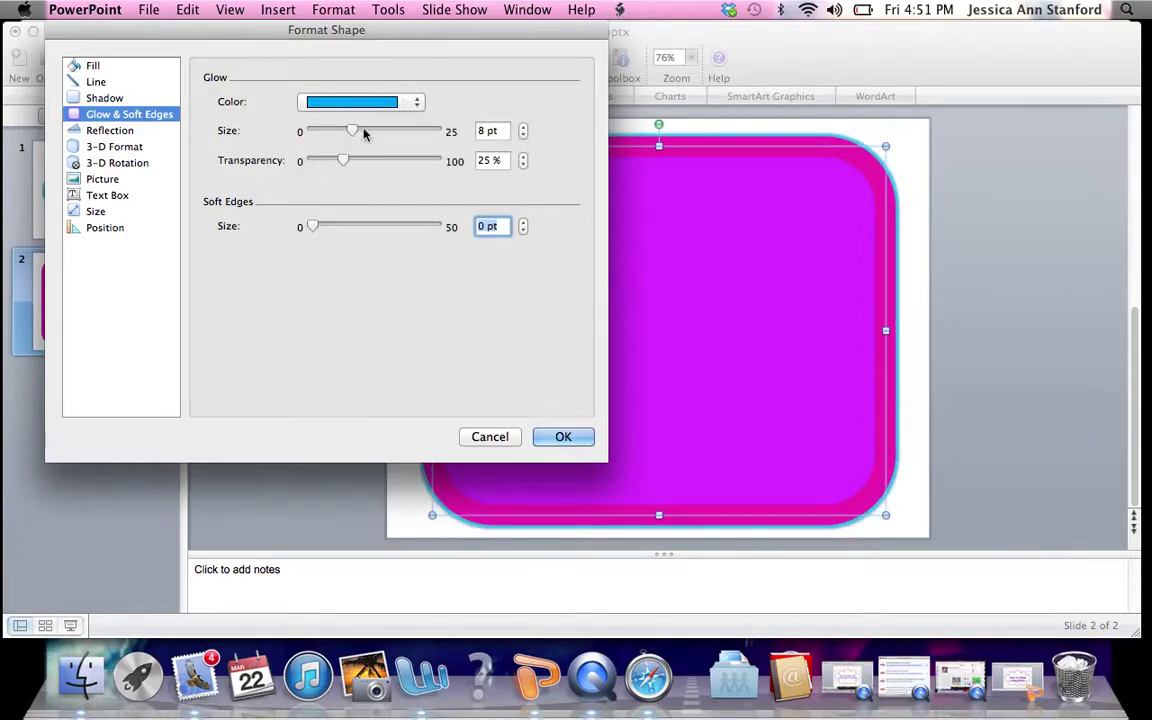
pyautogui.moveTo(351, 133); pyautogui.dragTo(409, 134)
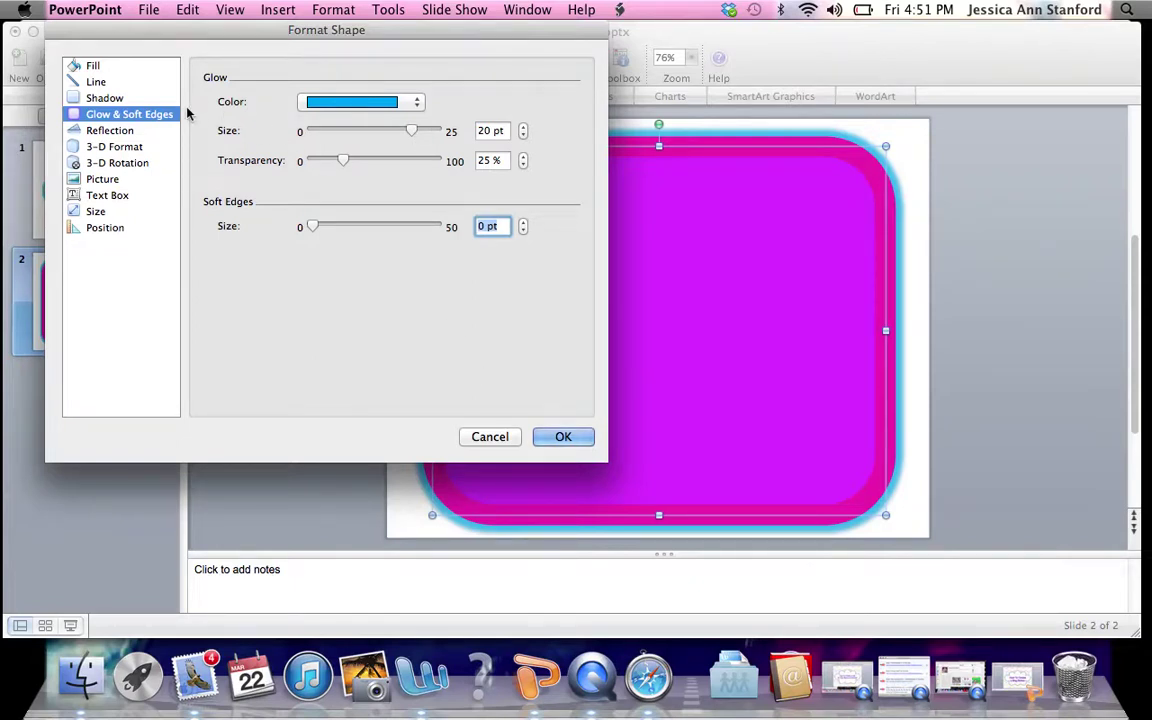
pyautogui.click(117, 132)
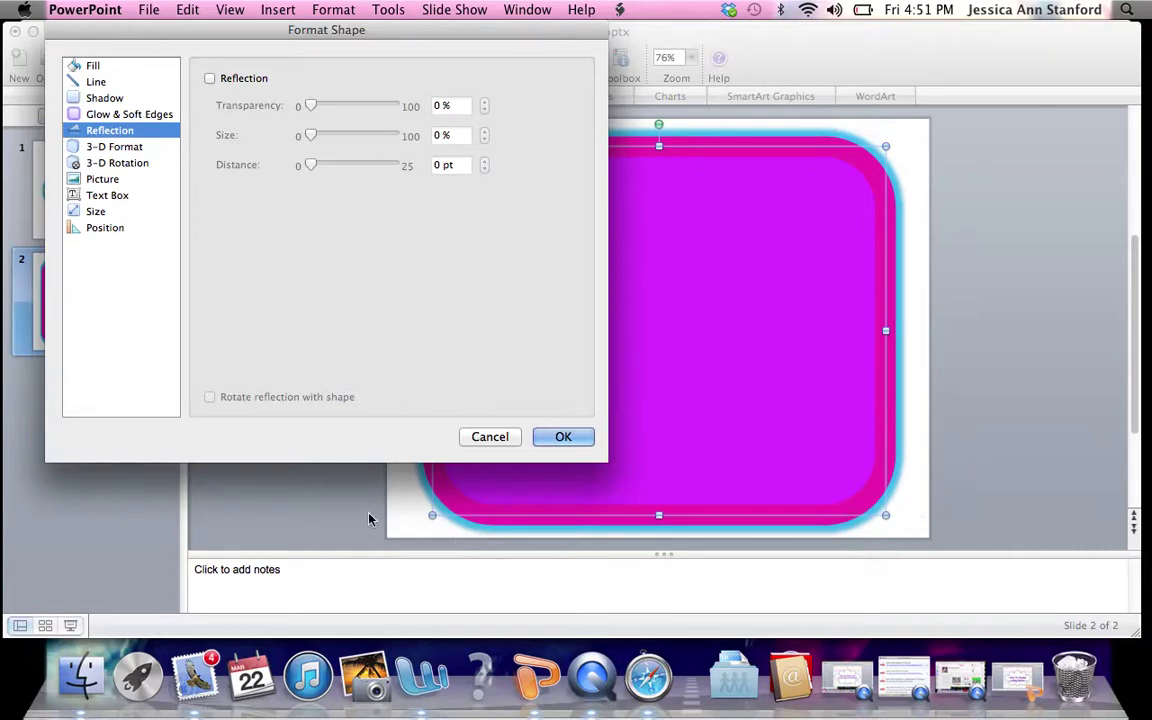
# Apply a Circle top bevel of 6 pt width and height, then close Format Shape
pyautogui.click(122, 146)
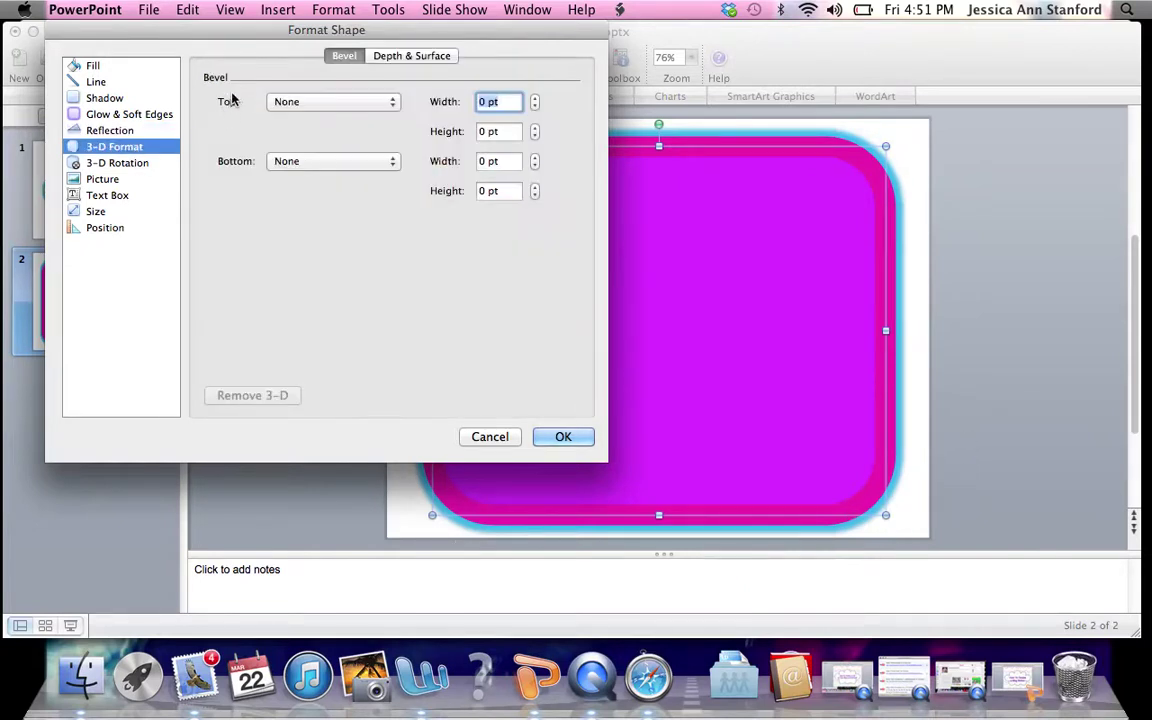
pyautogui.click(298, 104)
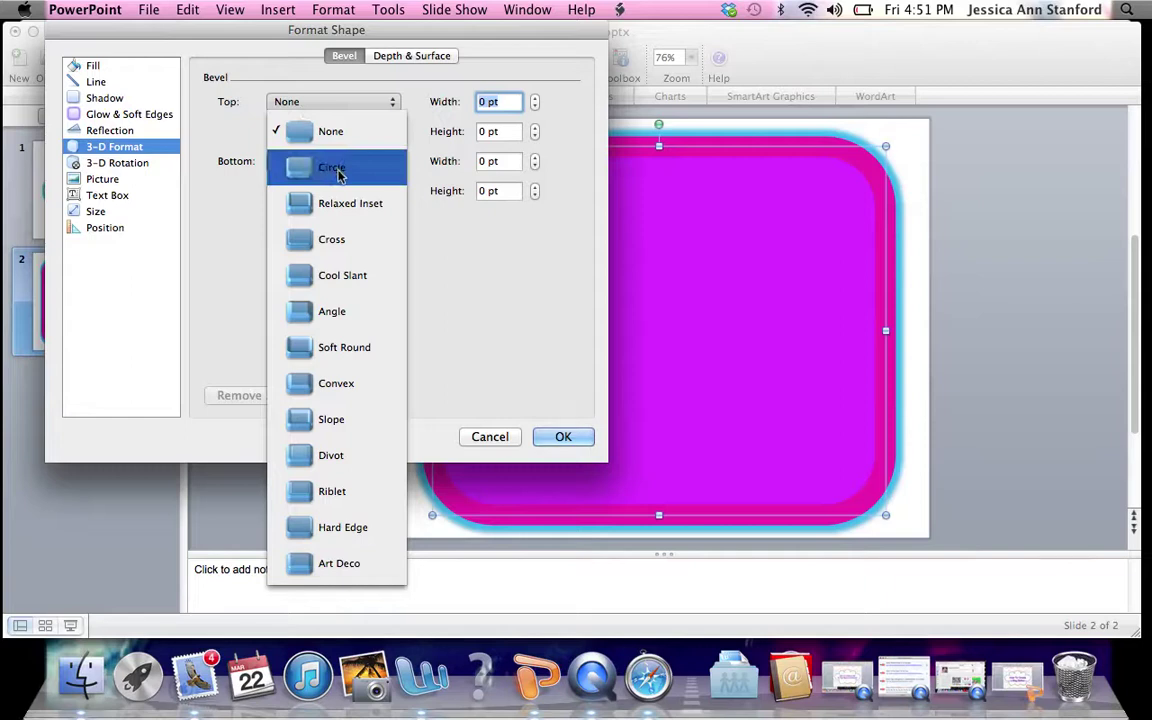
pyautogui.click(334, 169)
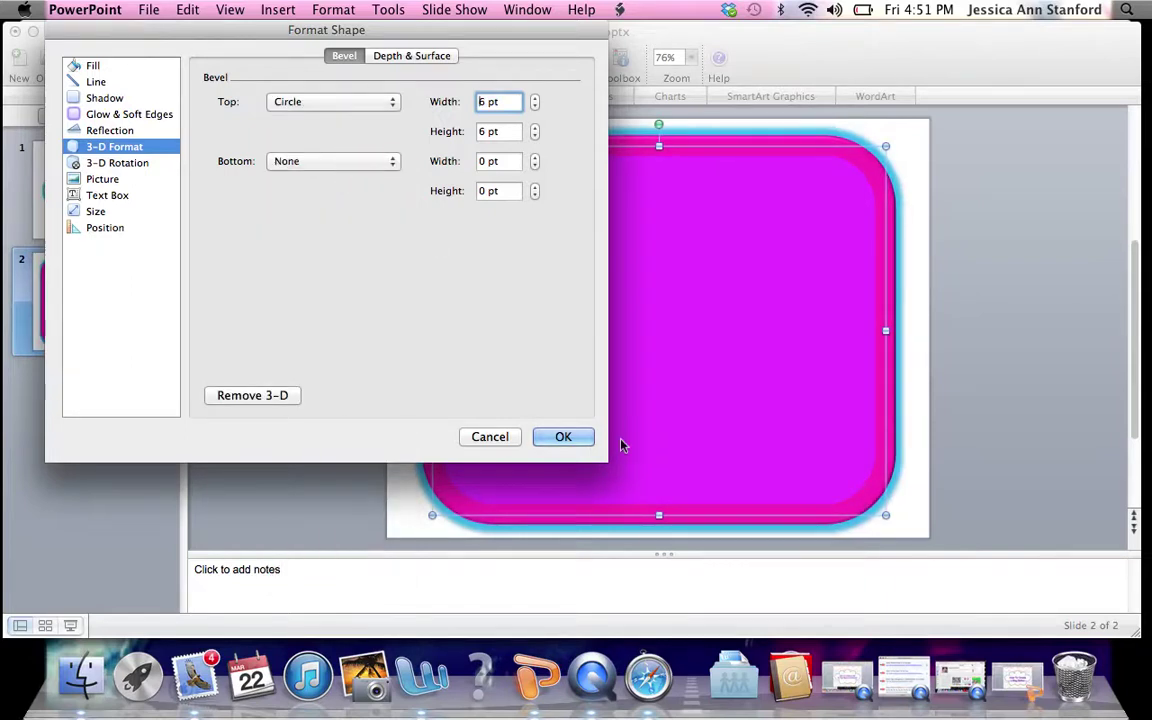
pyautogui.click(561, 437)
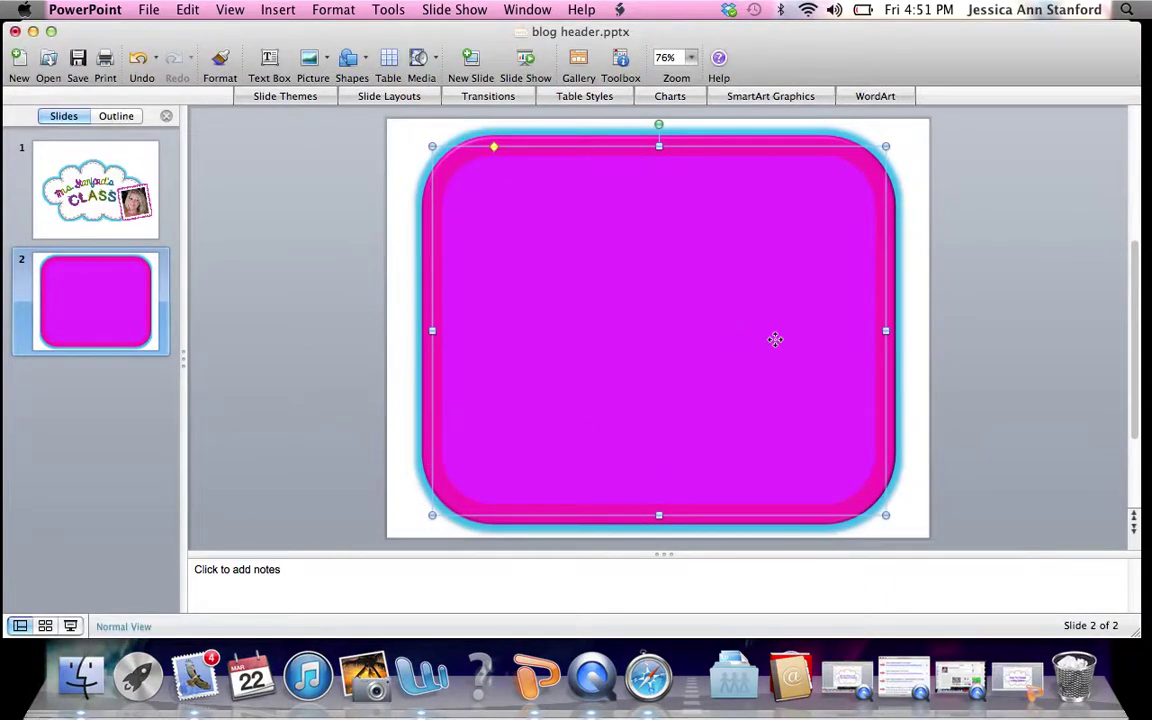
pyautogui.click(1092, 357)
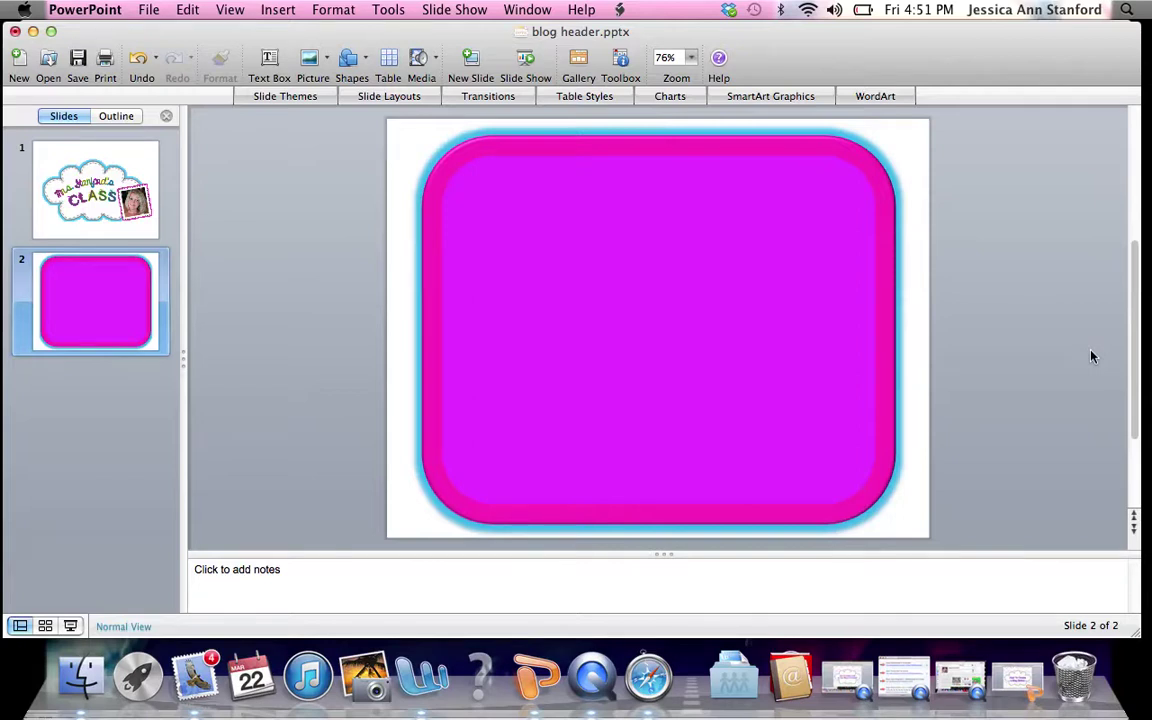
# Place a text box inside the pink shape and choose a bubble-letter font at 20 pt
pyautogui.click(321, 67)
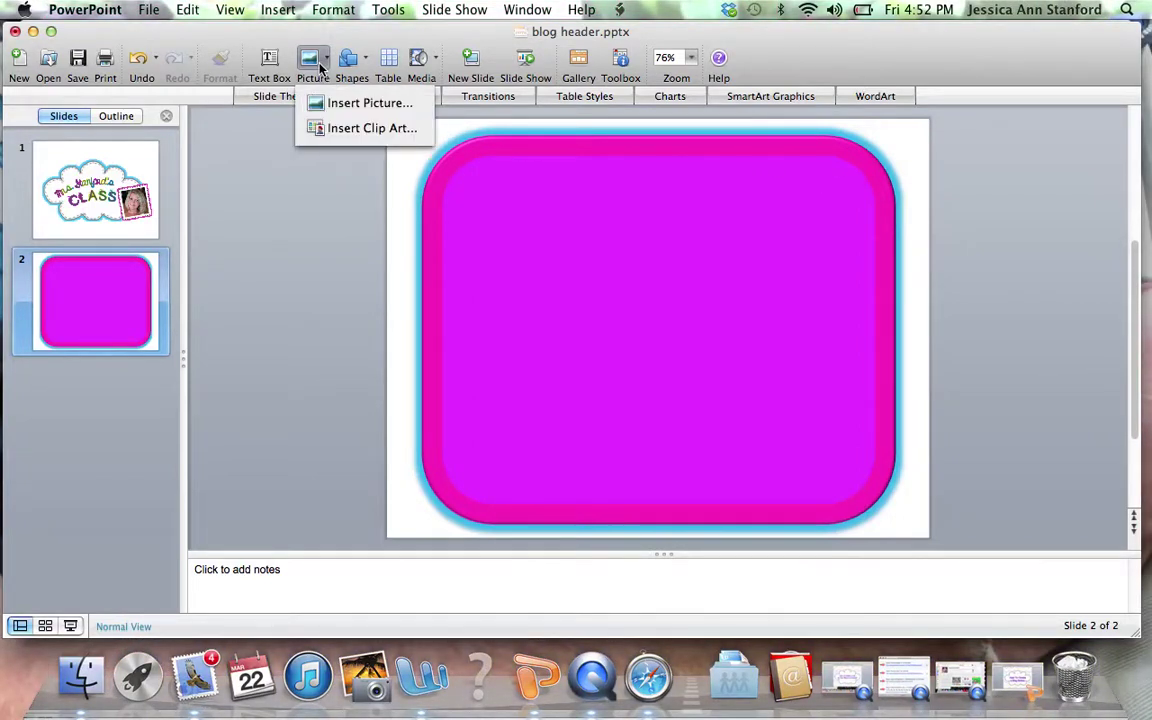
pyautogui.click(321, 67)
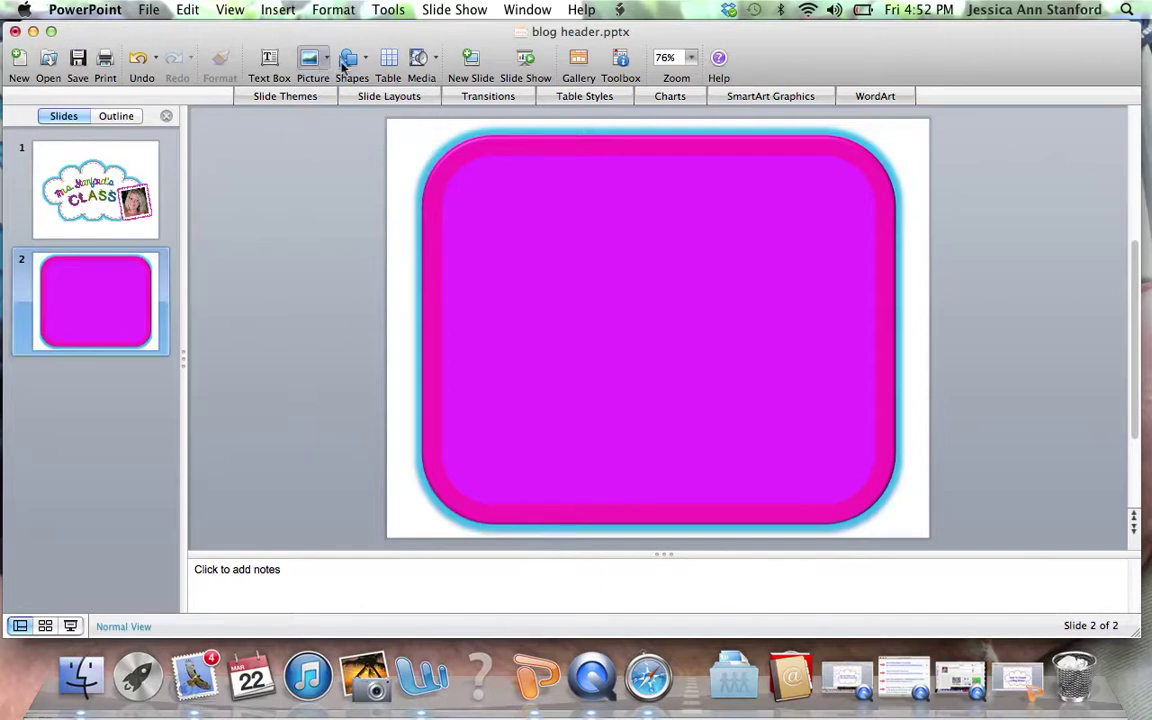
pyautogui.click(620, 63)
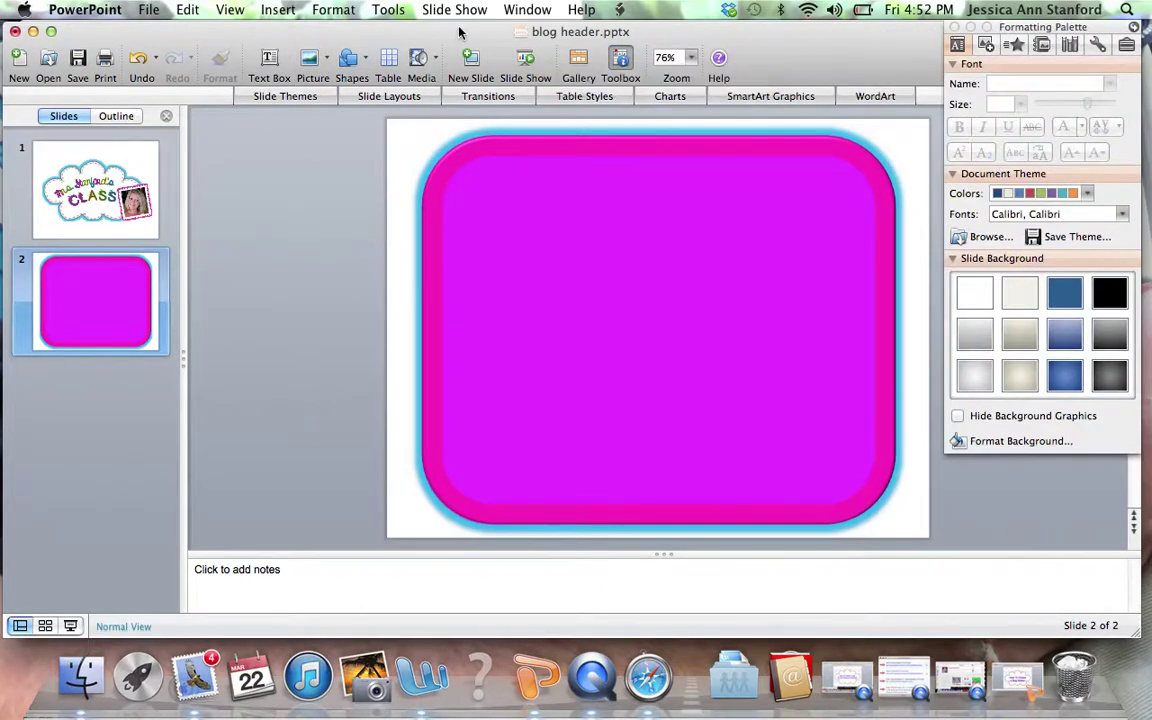
pyautogui.click(268, 60)
pyautogui.click(552, 227)
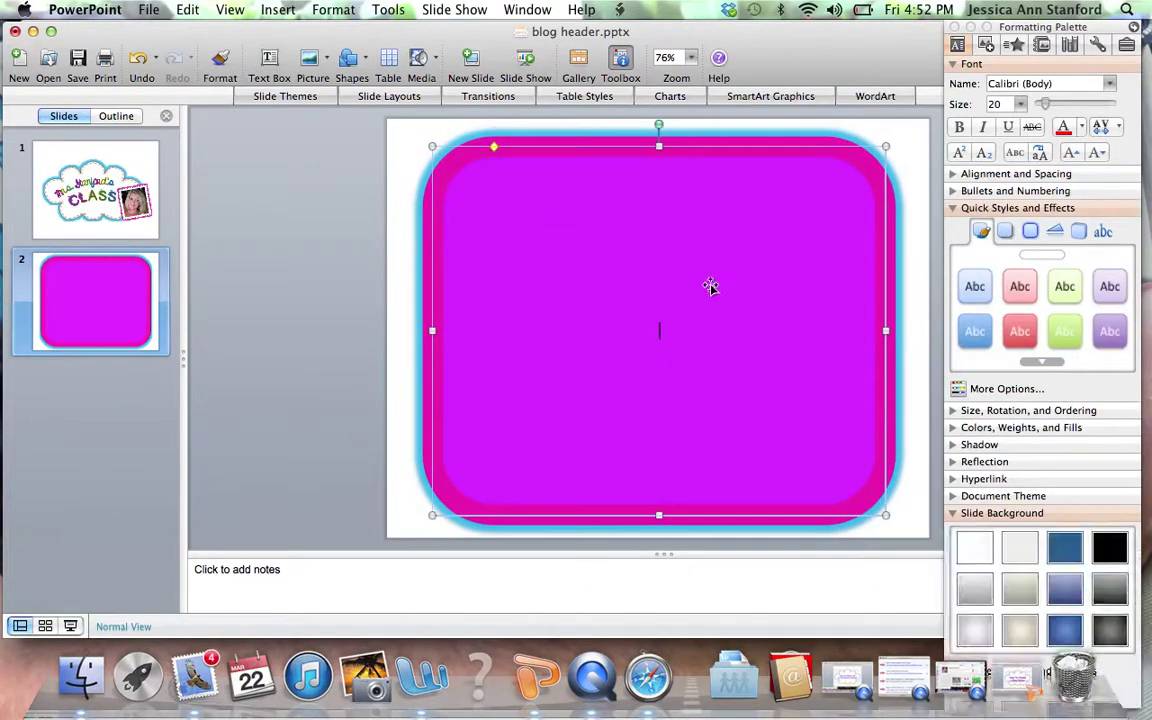
pyautogui.click(1109, 86)
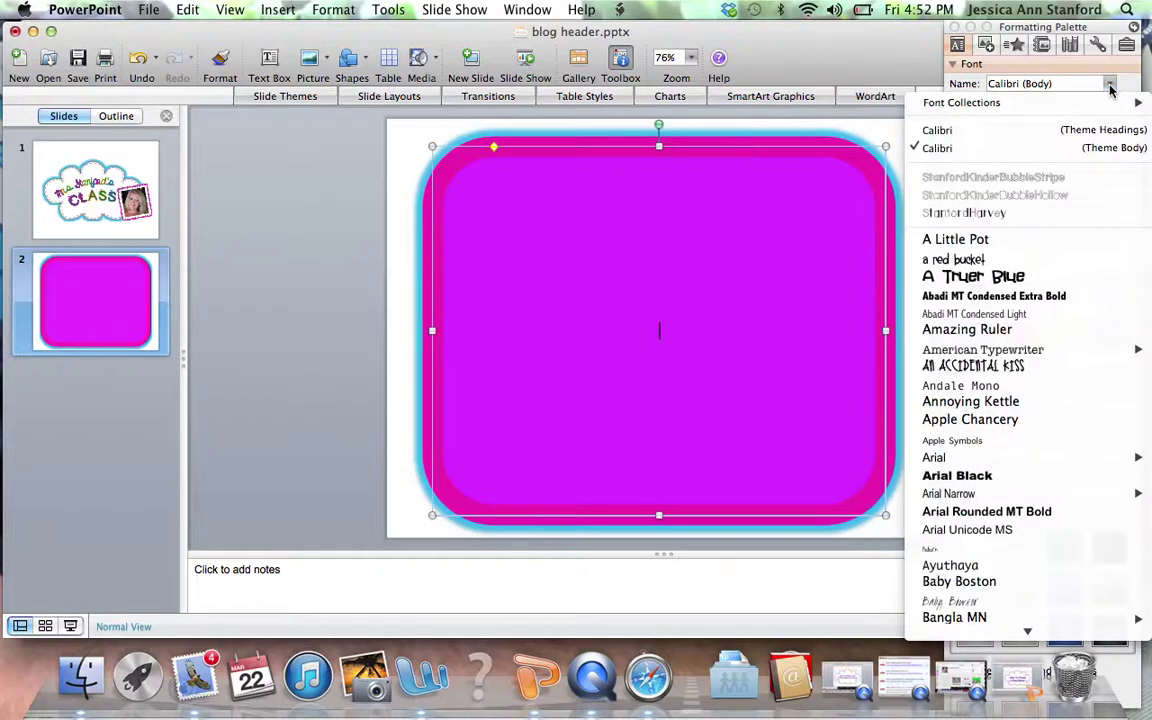
pyautogui.click(1090, 184)
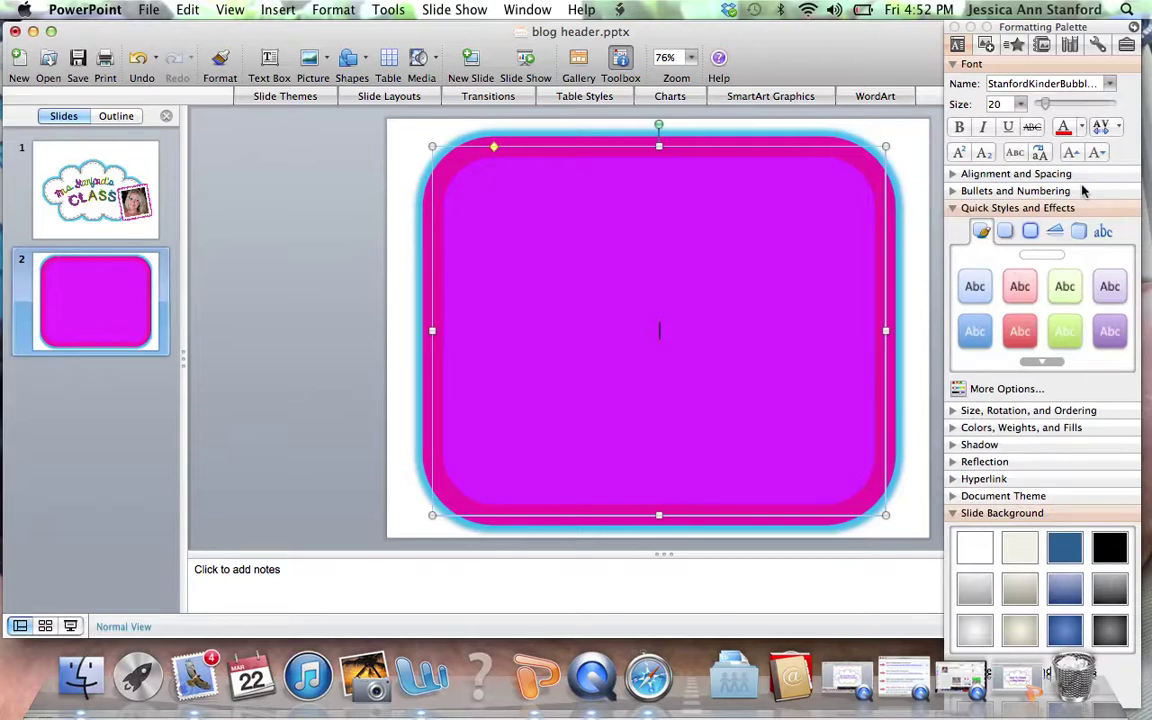
# Type the teacher's name on the first line and 'Class' on the second line
pyautogui.write("rs. Stanford's")
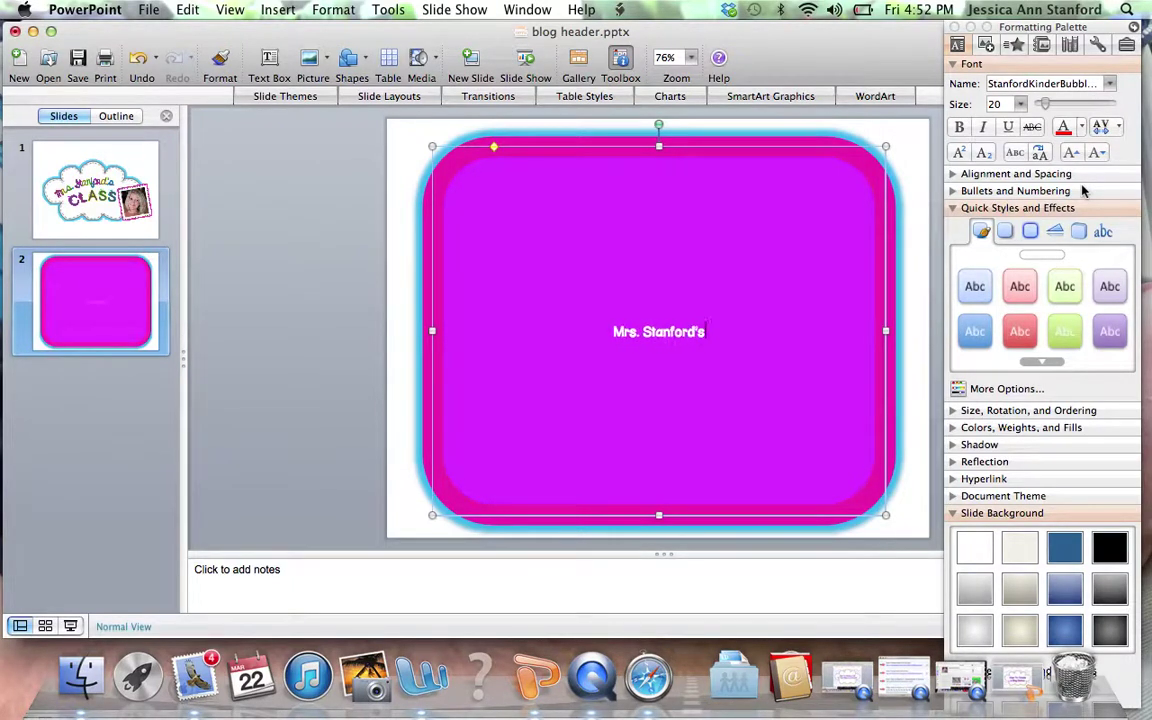
pyautogui.press('Return')
pyautogui.write('Class')
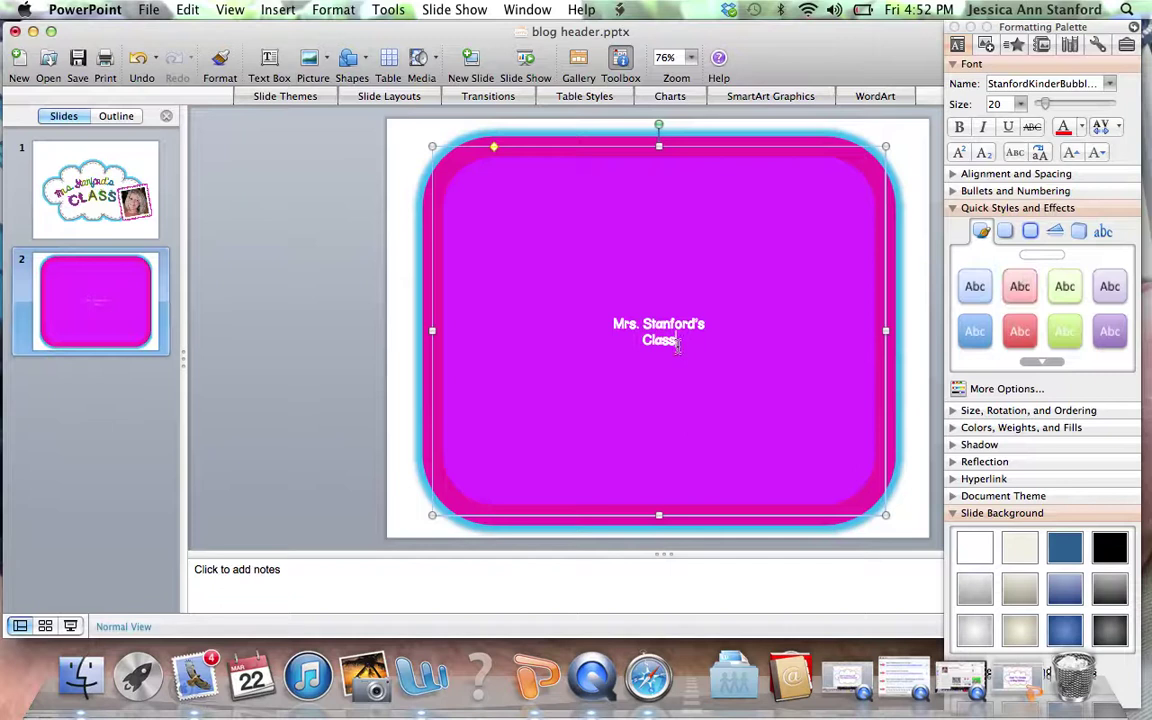
# Enlarge the word 'Class' to font size 92
pyautogui.doubleClick(643, 340)
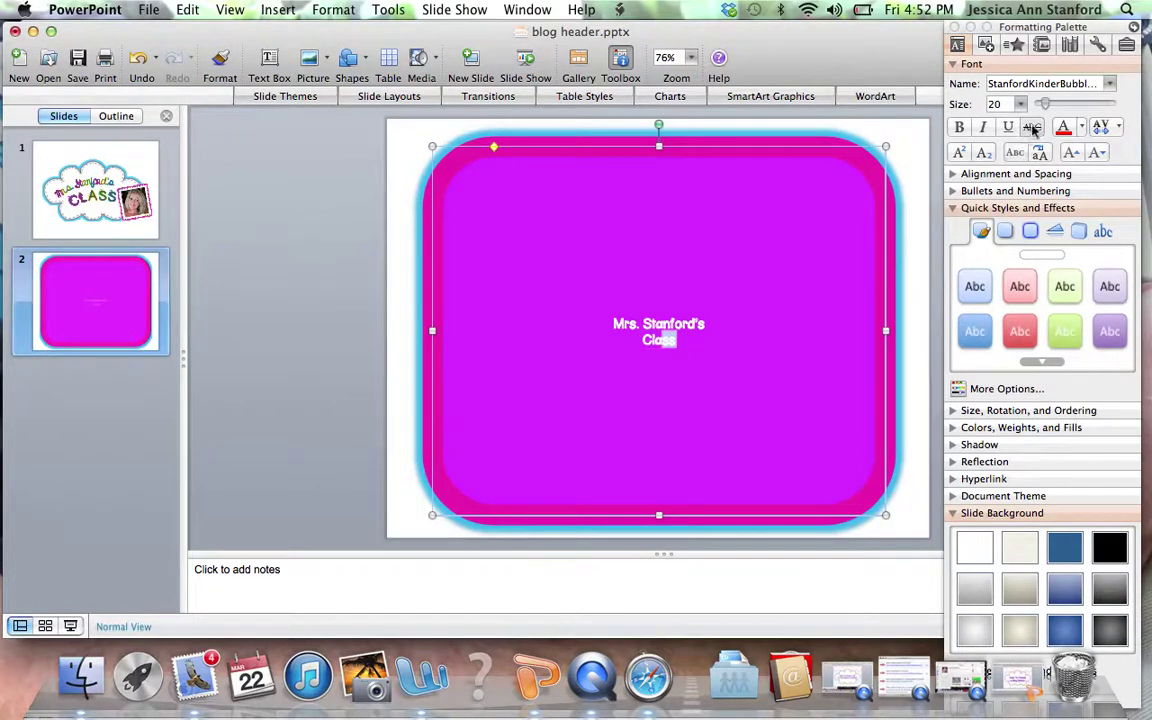
pyautogui.moveTo(1043, 104); pyautogui.dragTo(1074, 106)
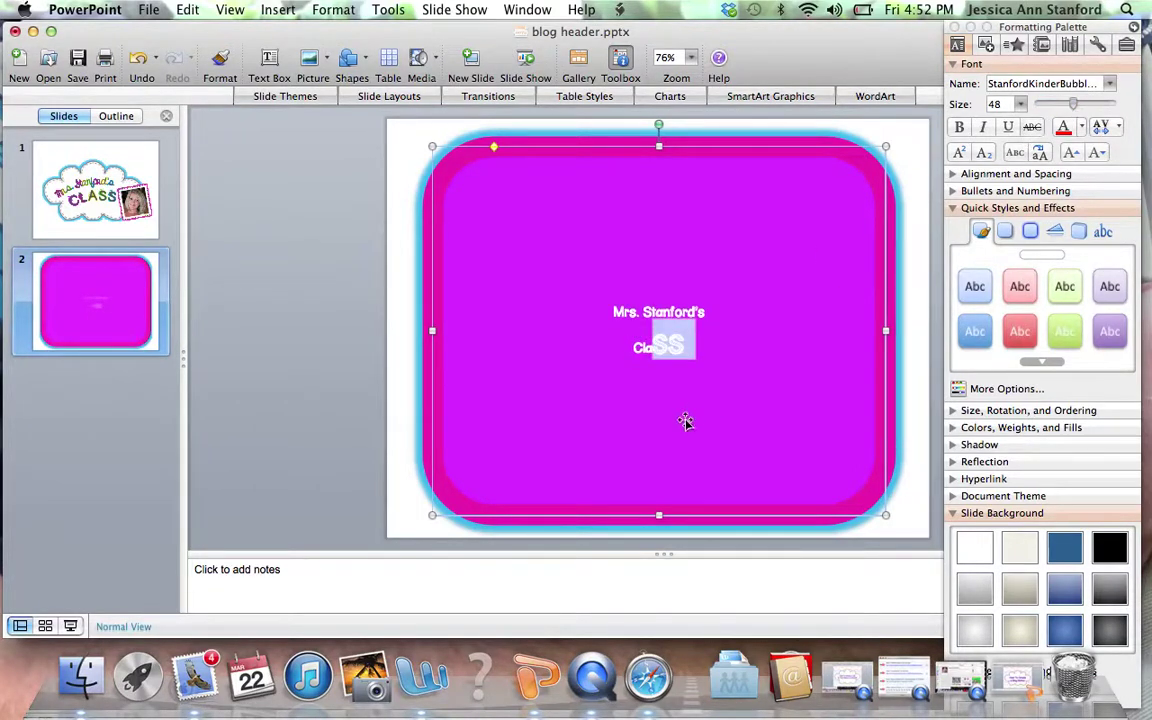
pyautogui.moveTo(688, 346); pyautogui.dragTo(602, 350)
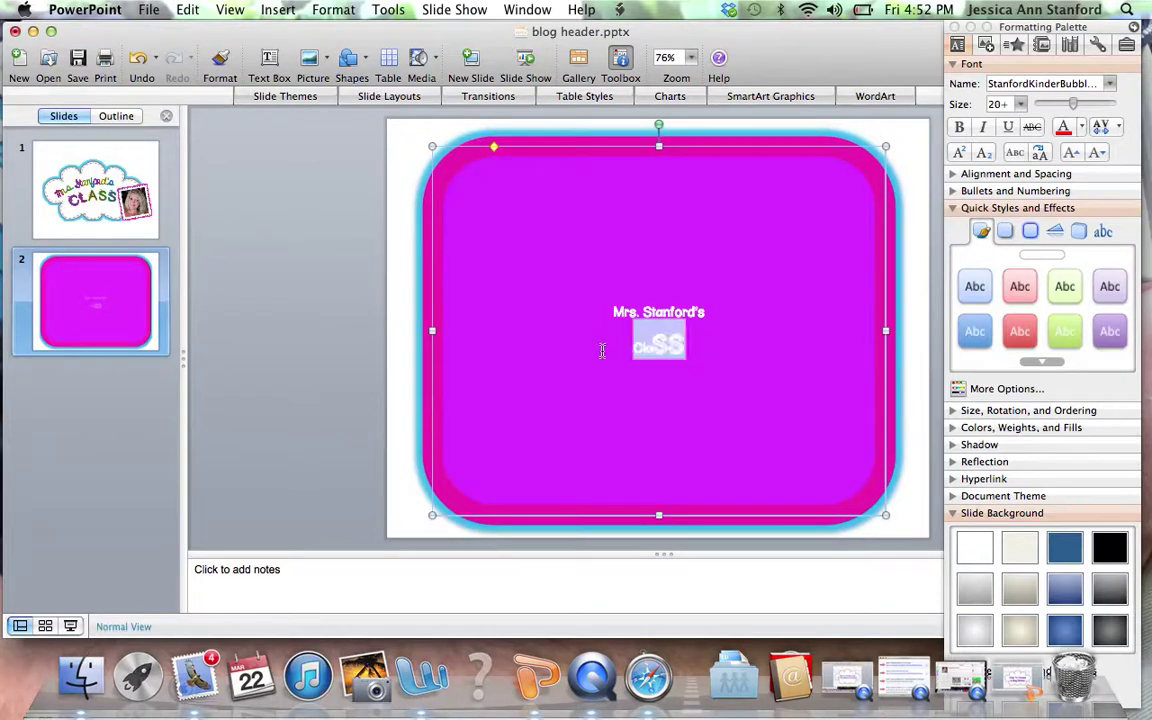
pyautogui.click(1005, 105)
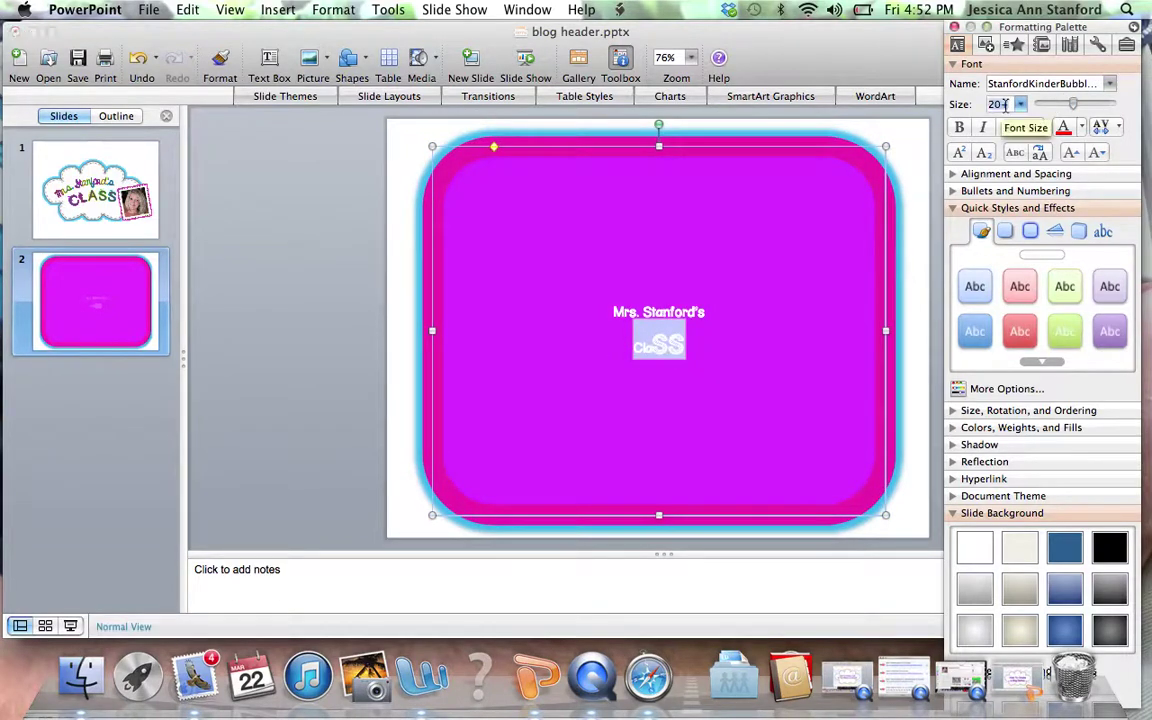
pyautogui.write('50')
pyautogui.press('Return')
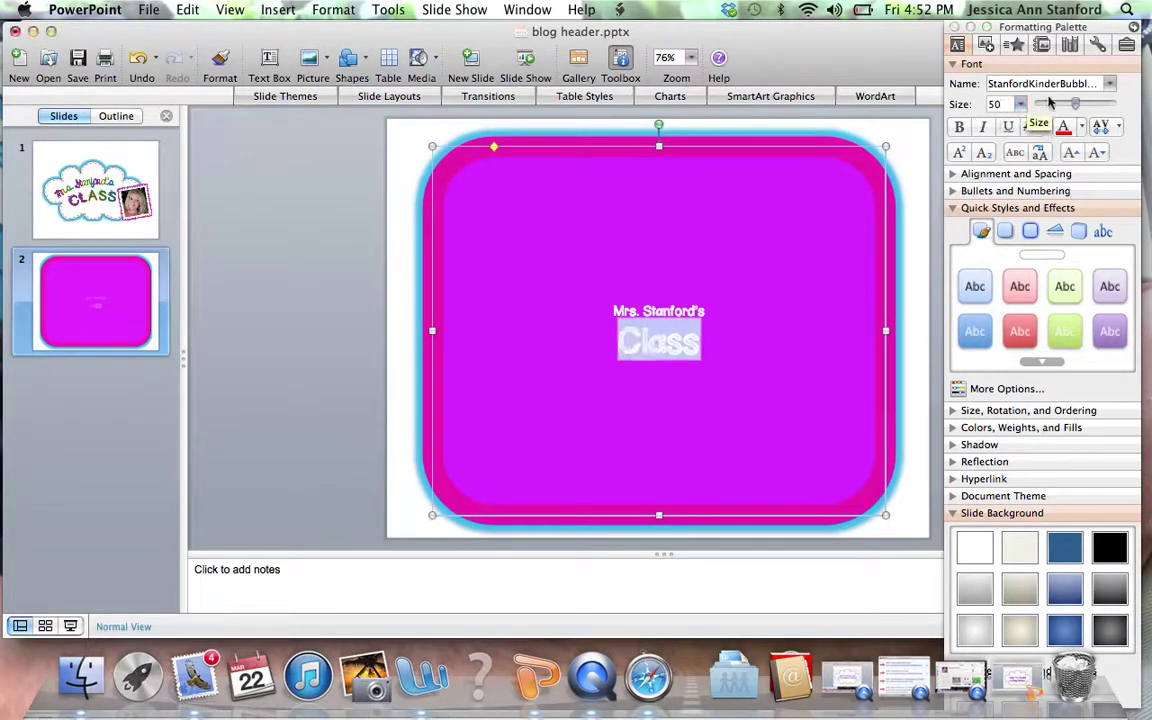
pyautogui.moveTo(1077, 107); pyautogui.dragTo(1116, 105)
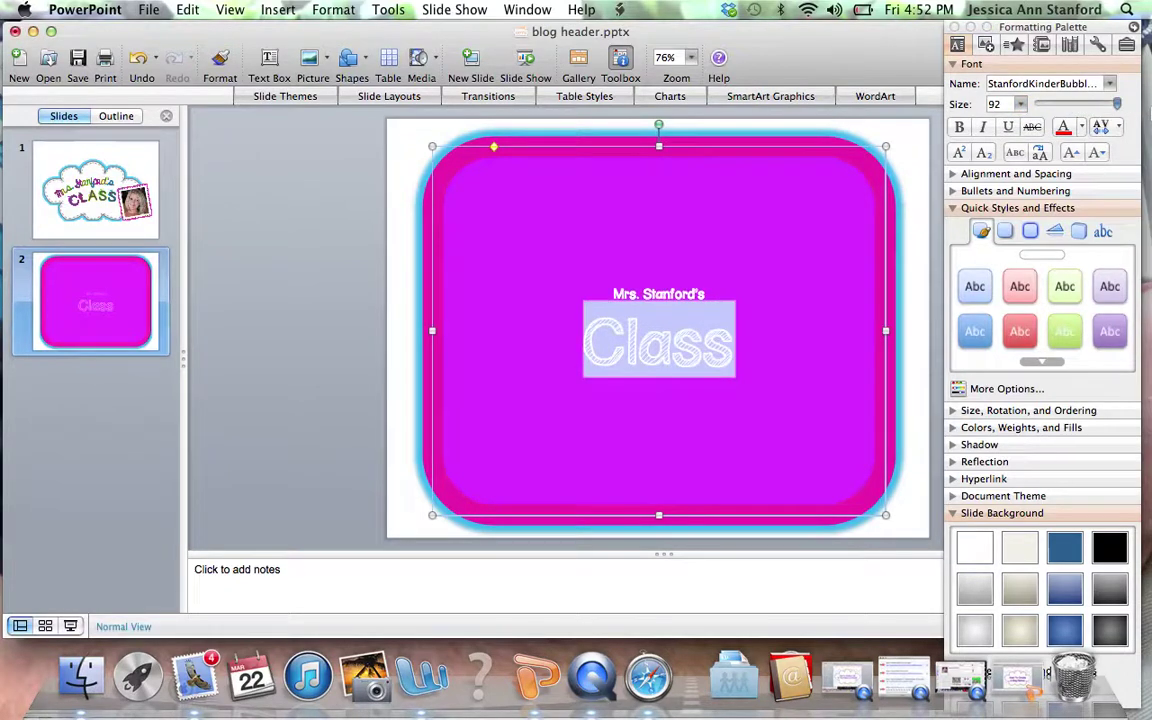
# Set 'Mrs. Stanford's' to 92 pt, then enlarge 'Class' to 150 and then 200 pt
pyautogui.tripleClick(655, 293)
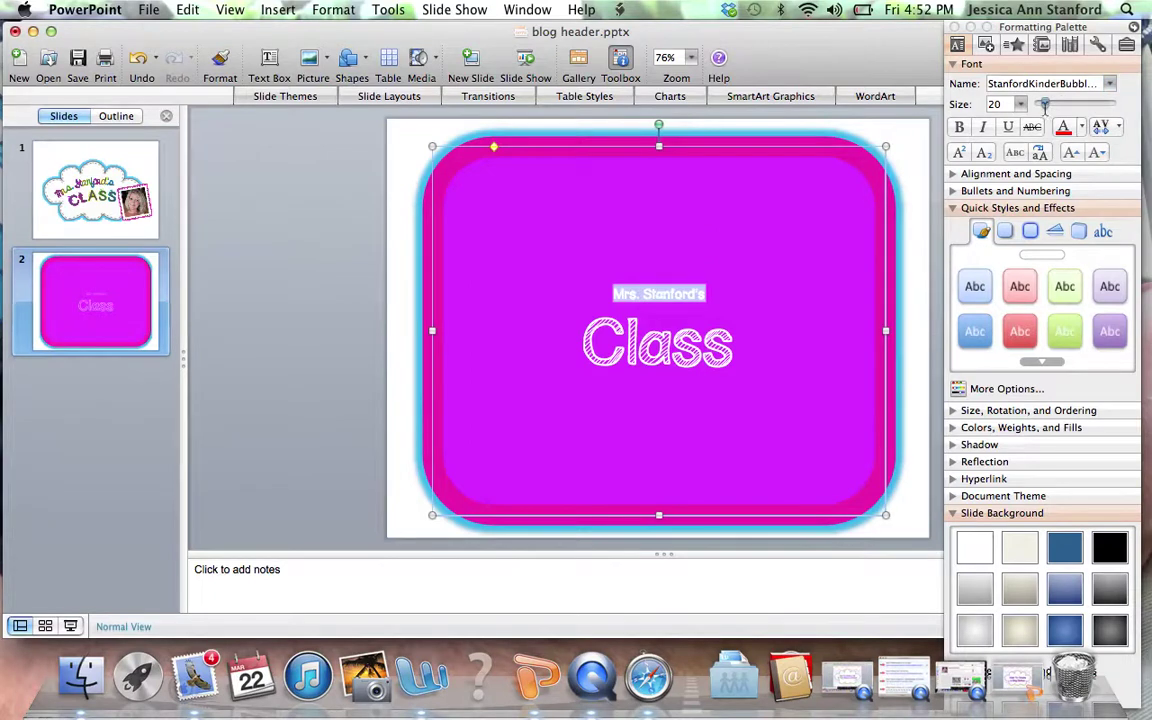
pyautogui.moveTo(1045, 104); pyautogui.dragTo(1112, 104)
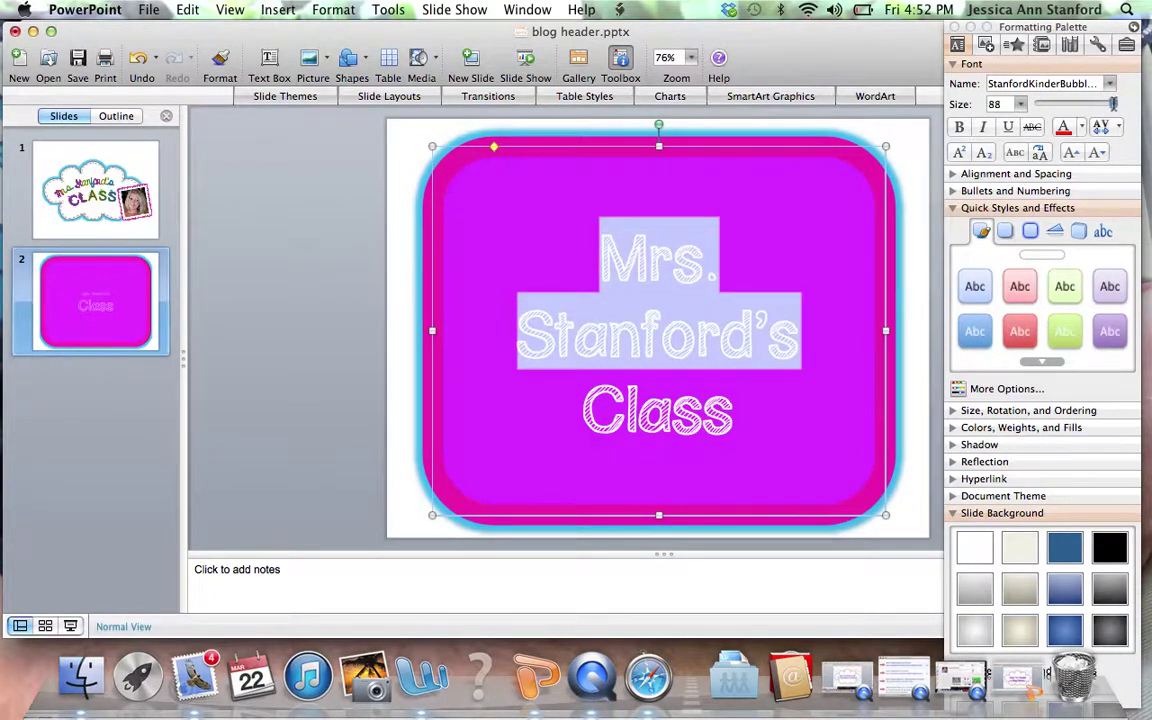
pyautogui.doubleClick(620, 376)
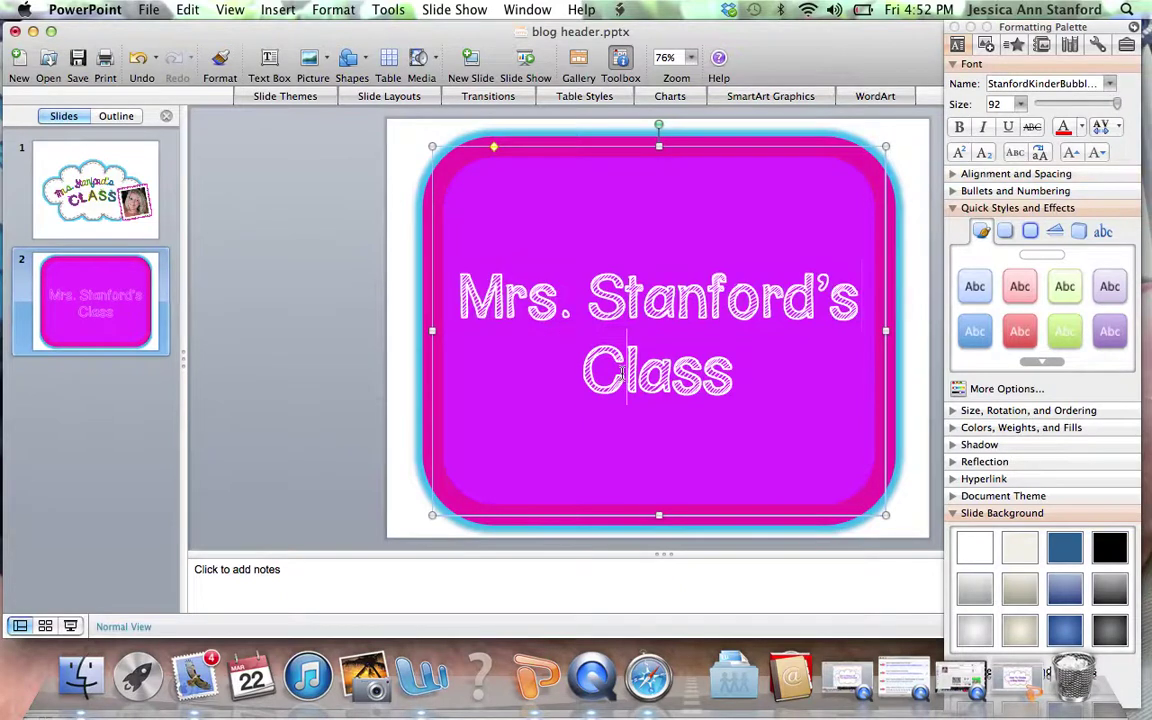
pyautogui.click(997, 106)
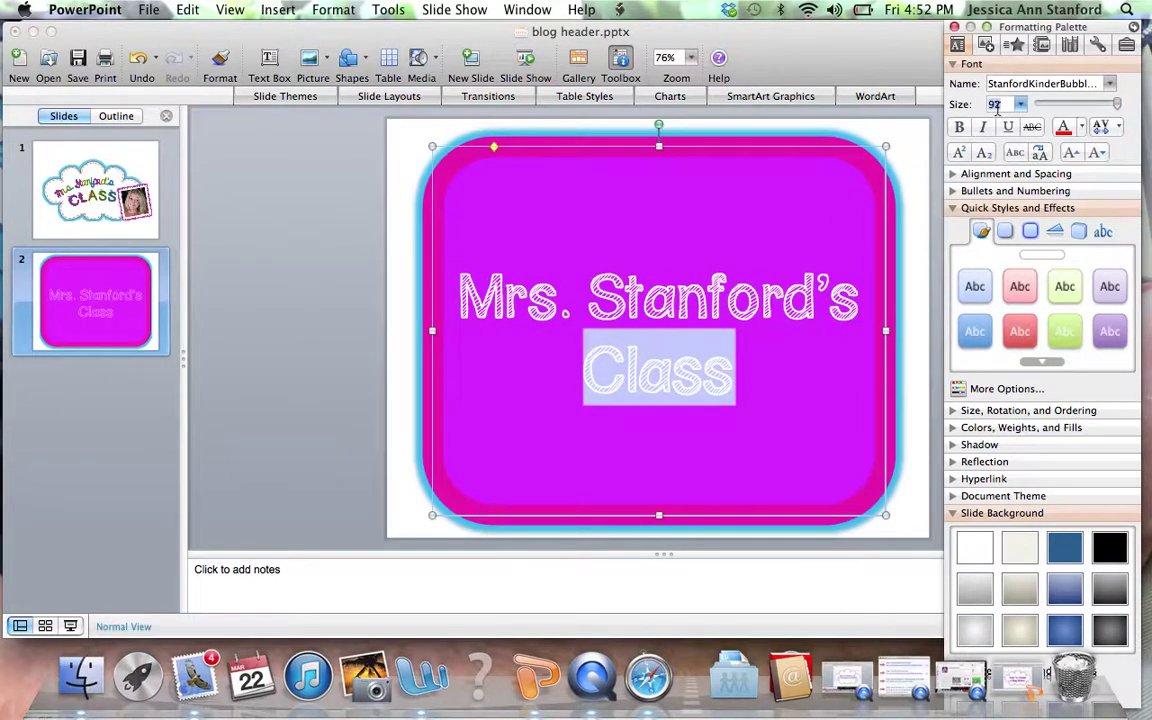
pyautogui.write('150')
pyautogui.press('Return')
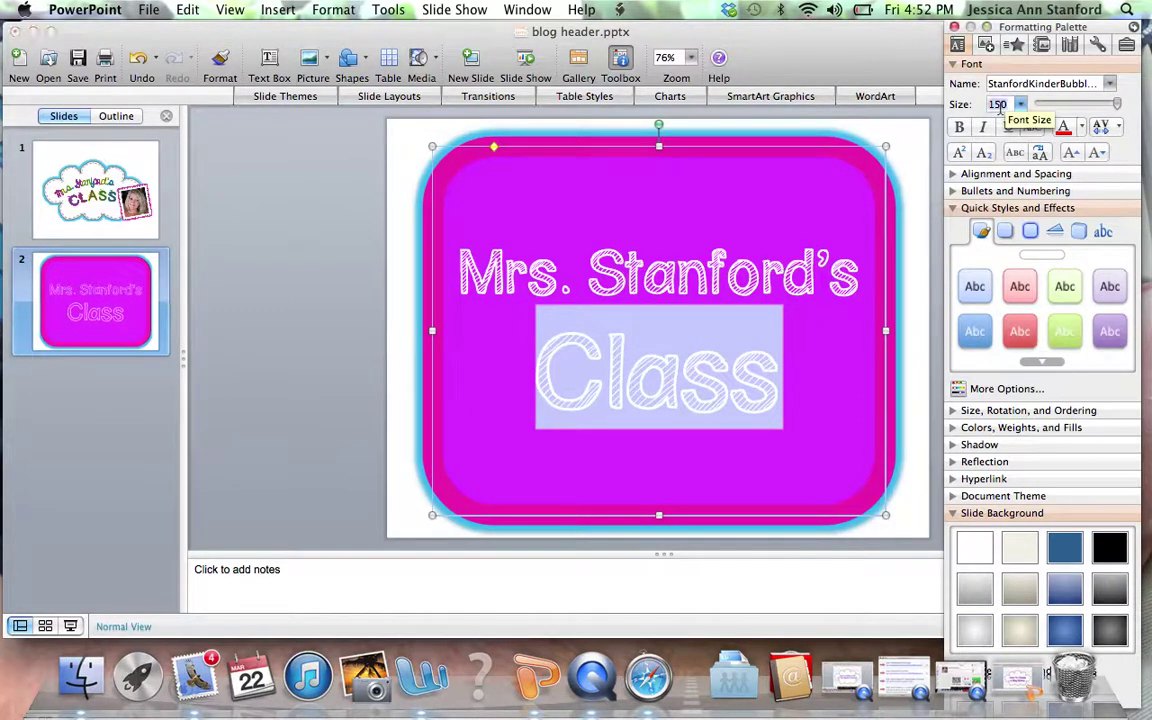
pyautogui.write('200')
pyautogui.press('Return')
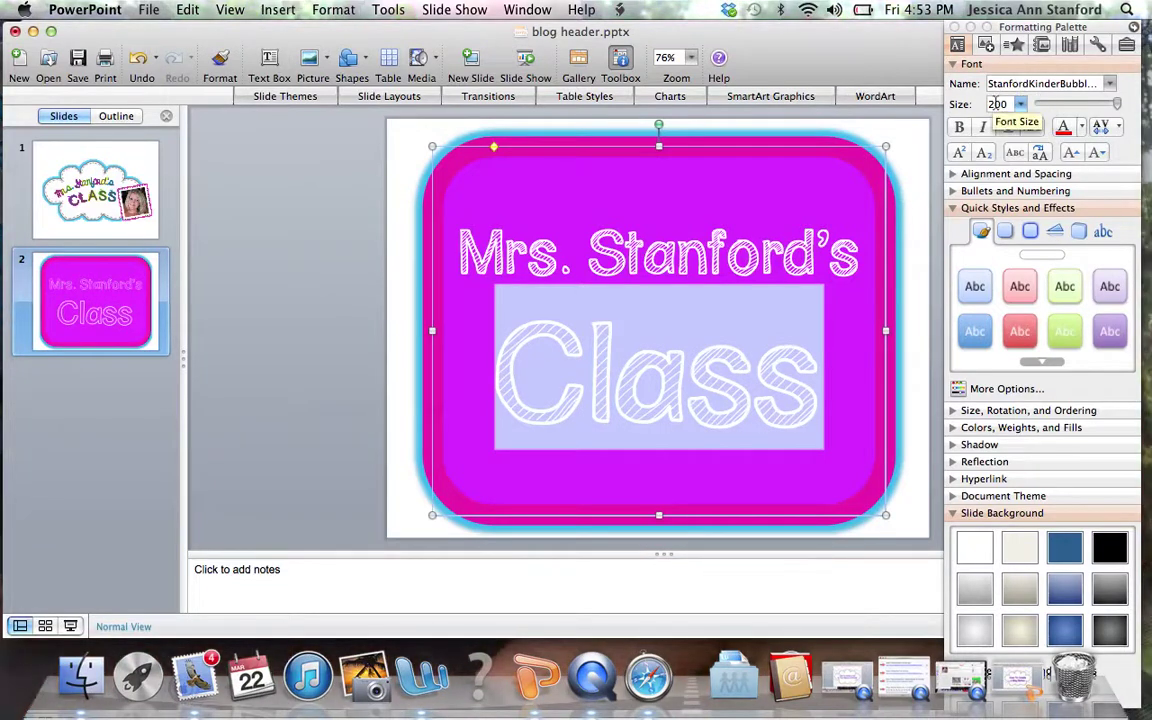
# Try 'Class' at 225 and 250 pt, then settle on 245 pt so it fits
pyautogui.click(997, 104)
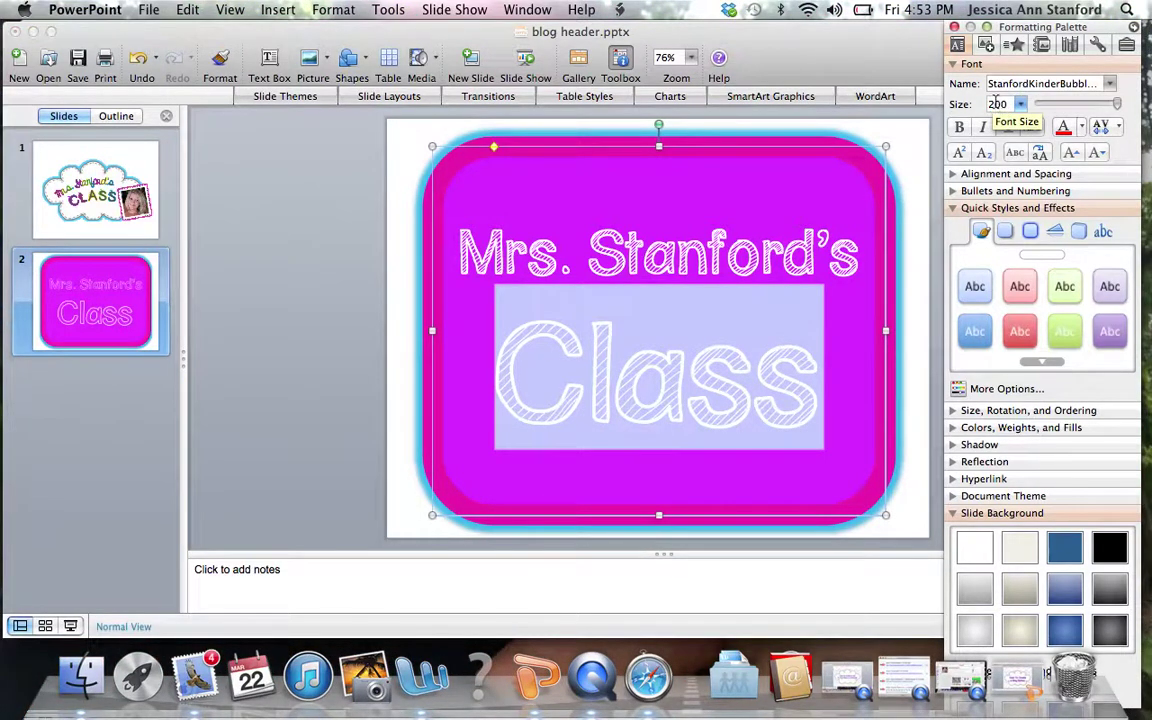
pyautogui.doubleClick(1000, 104)
pyautogui.write('225')
pyautogui.press('Return')
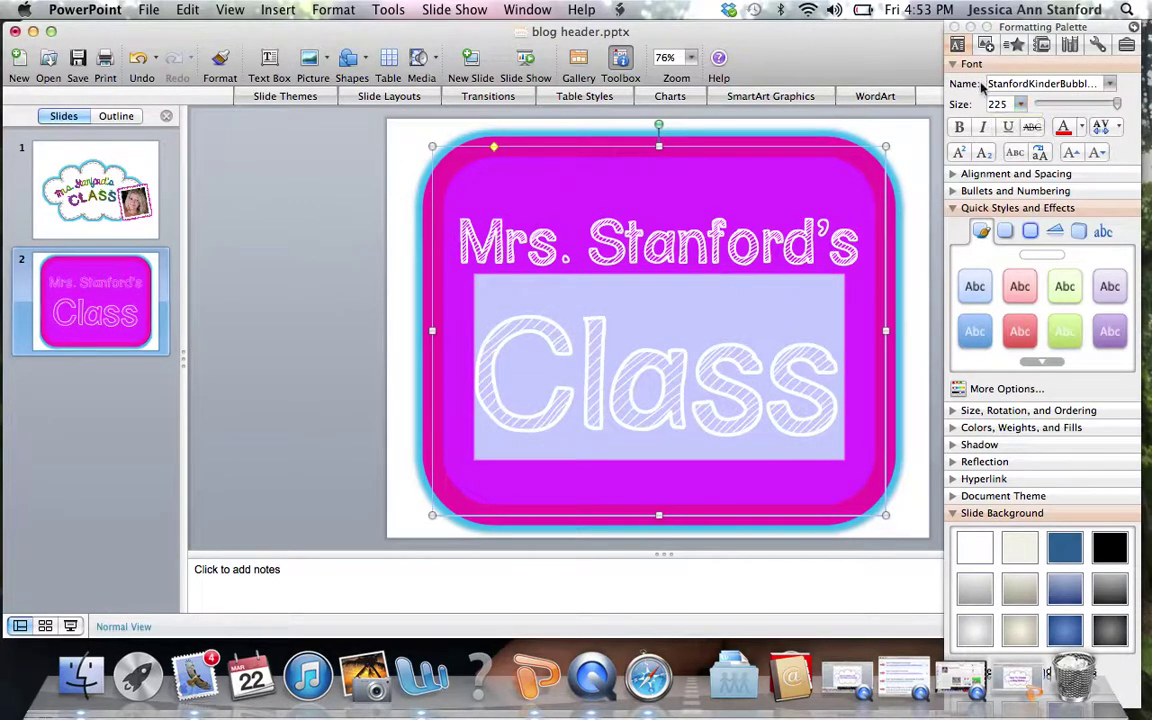
pyautogui.doubleClick(997, 104)
pyautogui.write('2')
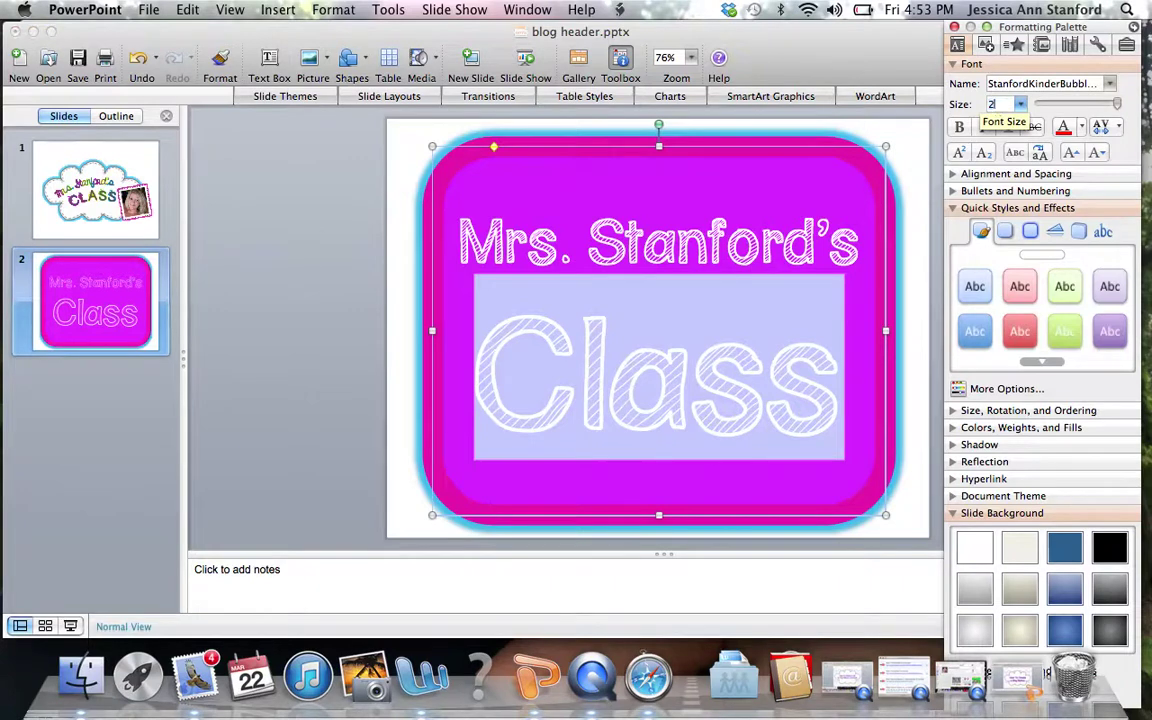
pyautogui.write('50')
pyautogui.press('Return')
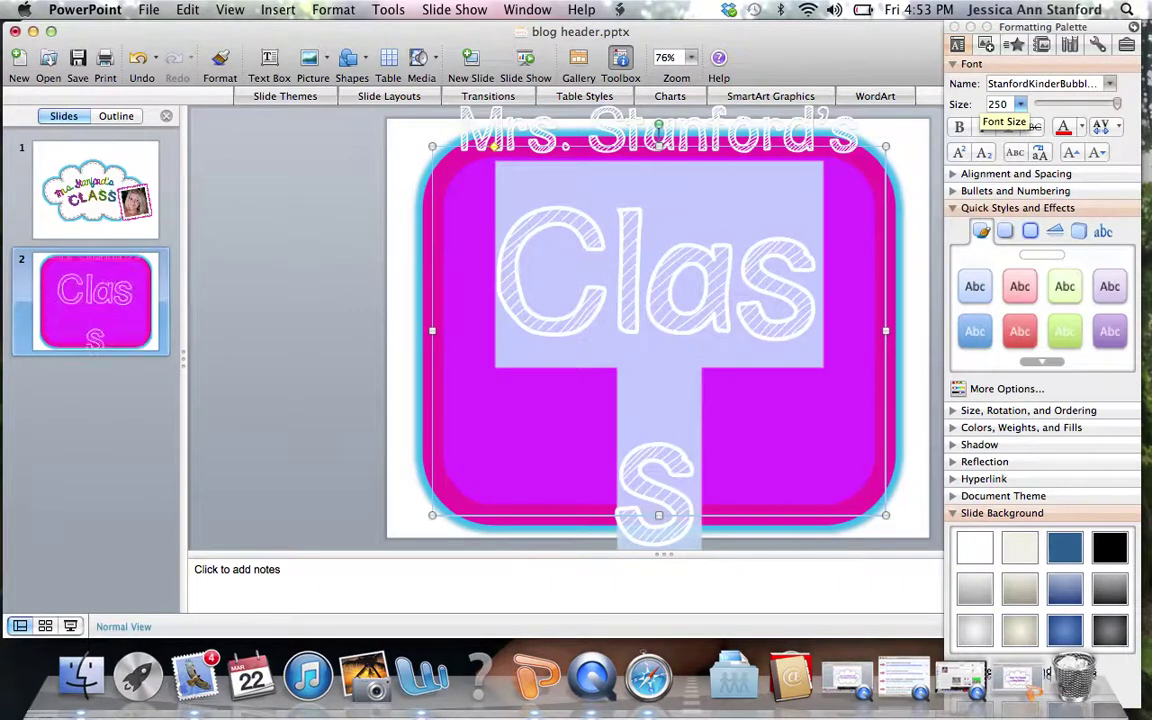
pyautogui.click(997, 104)
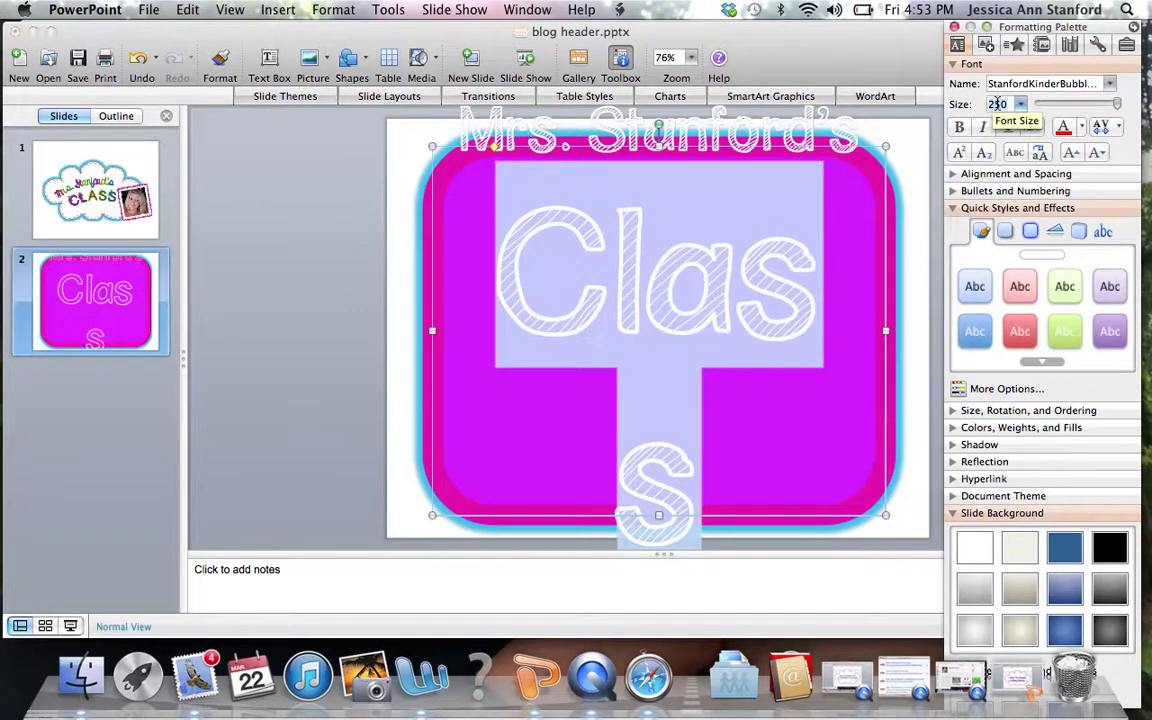
pyautogui.write('2')
pyautogui.press('Return')
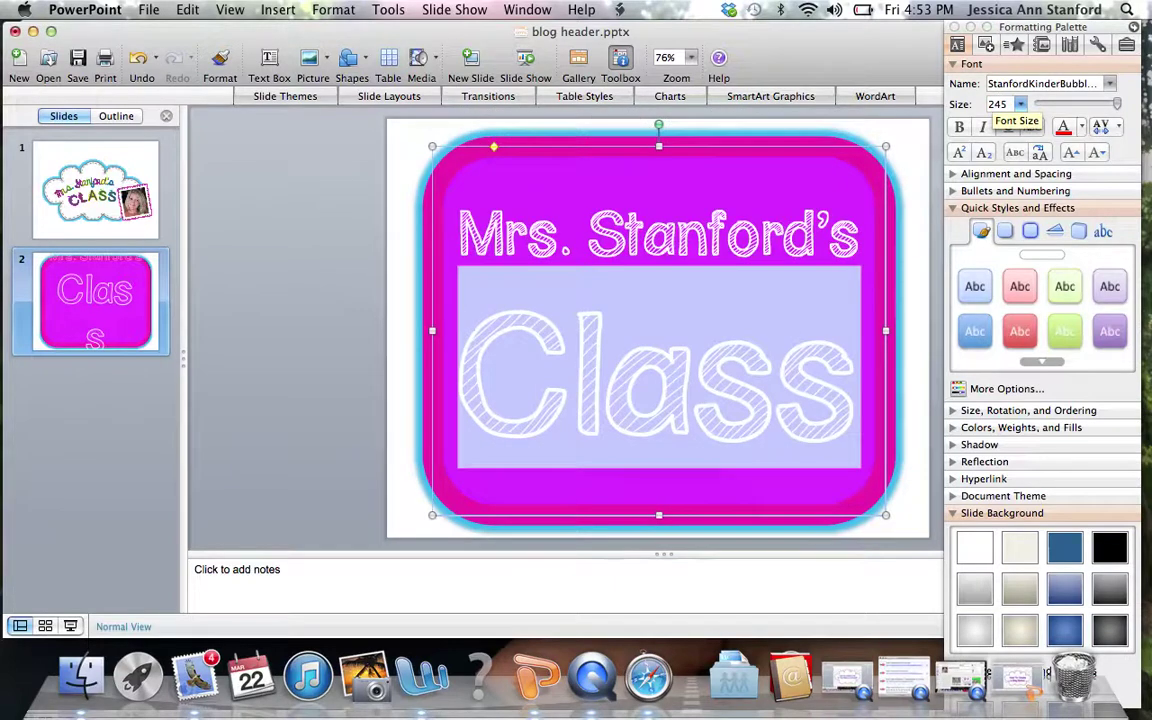
pyautogui.click(325, 340)
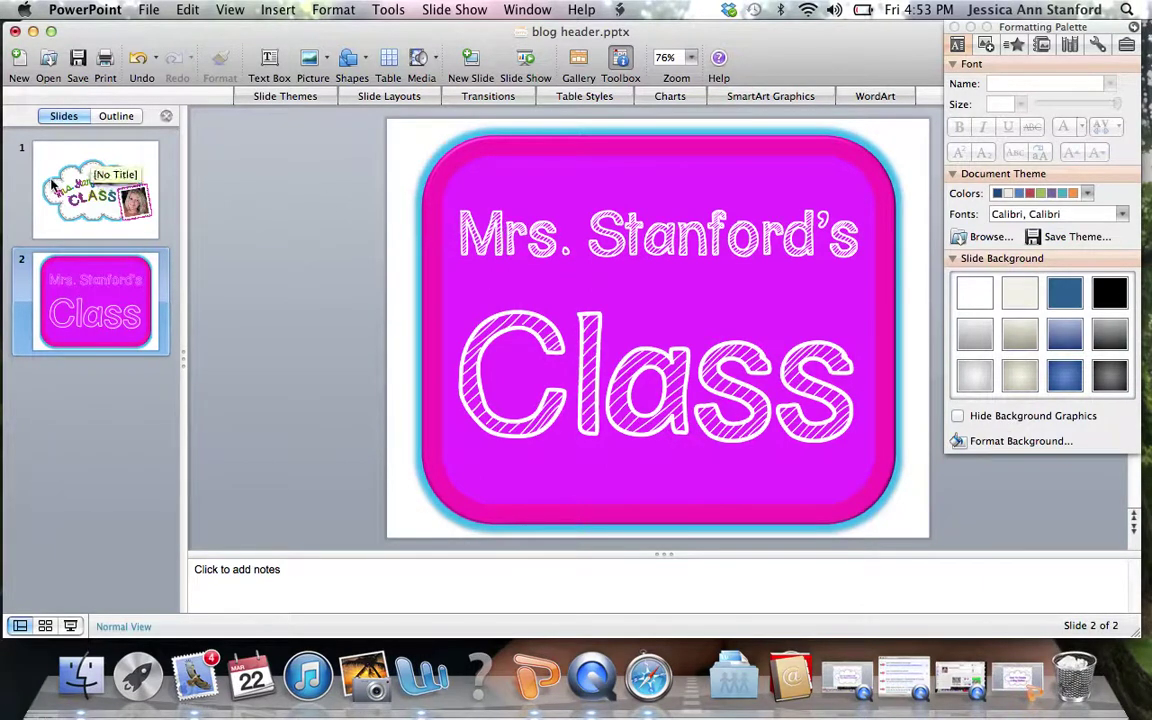
pyautogui.click(506, 240)
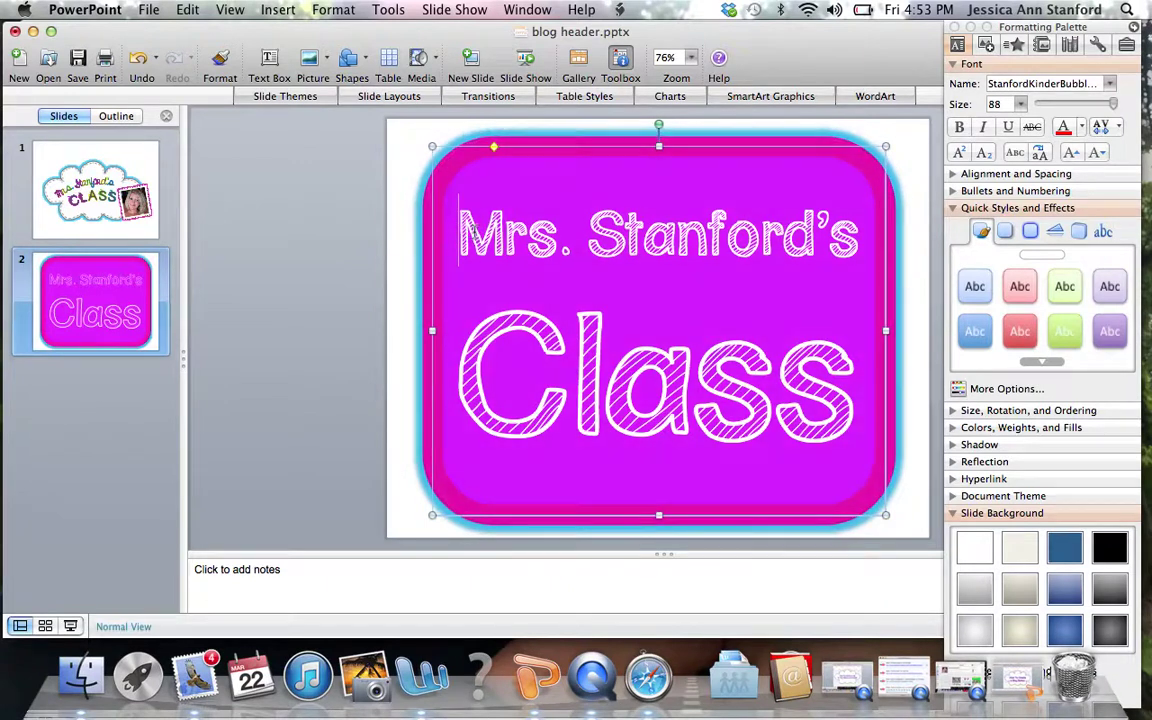
pyautogui.doubleClick(427, 208)
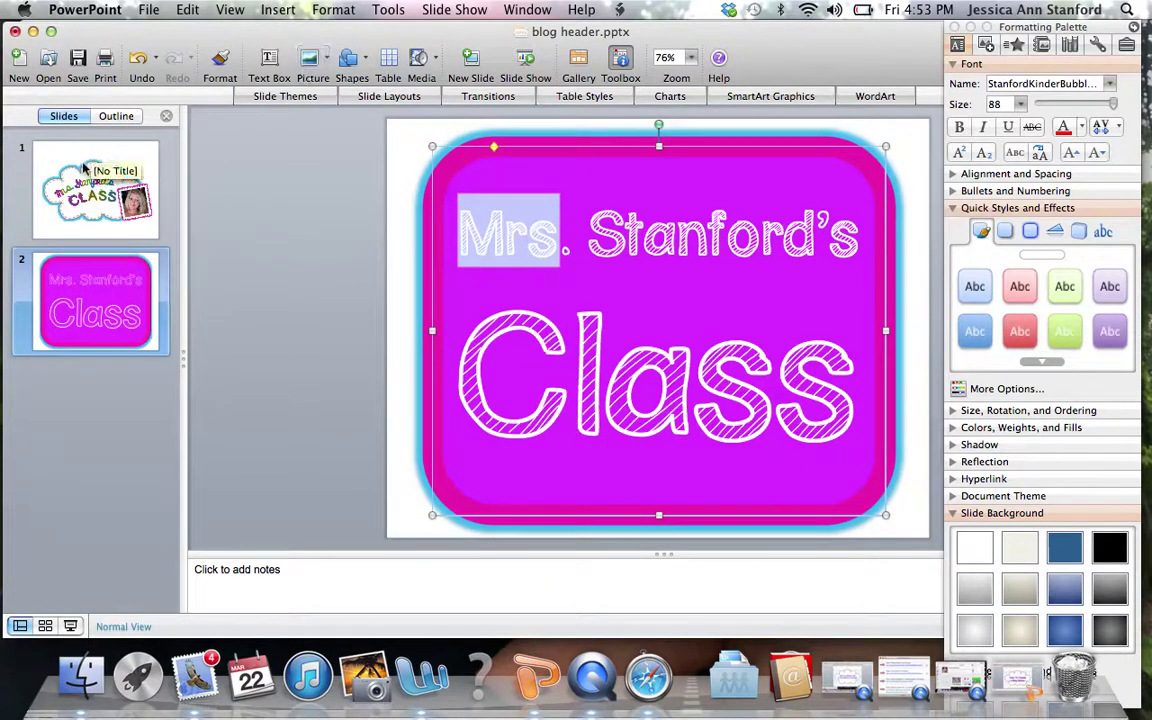
pyautogui.click(324, 386)
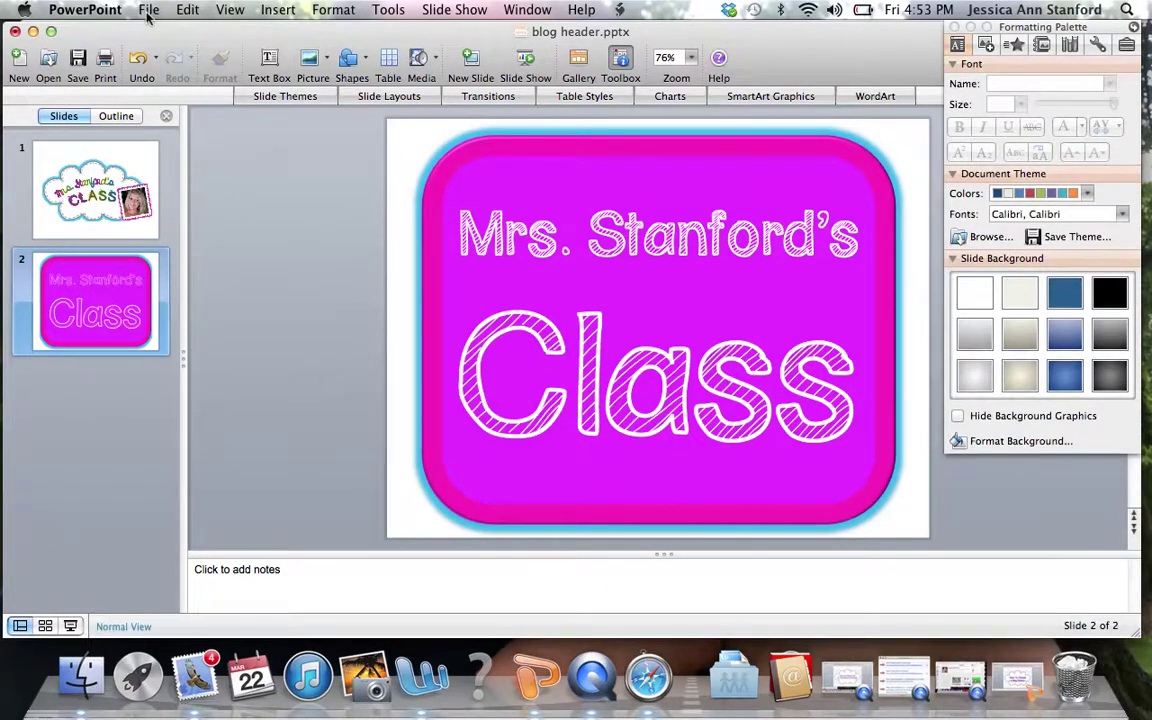
pyautogui.click(147, 12)
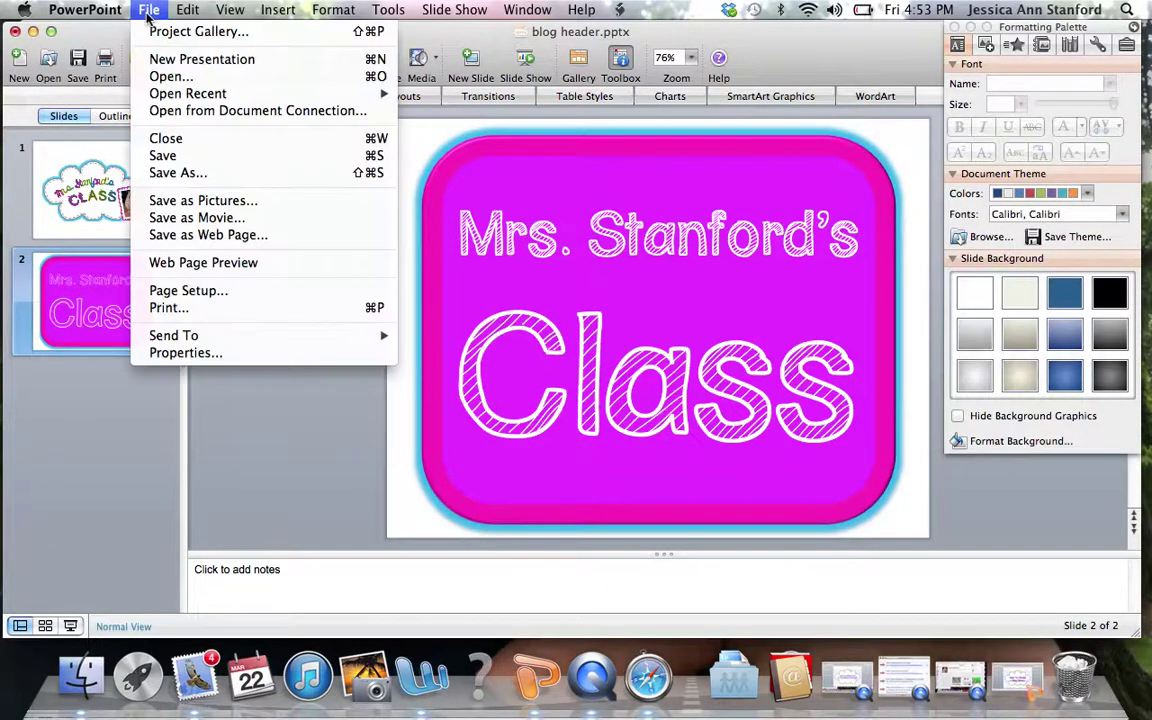
# Export the slide as a PNG named 'New Button' on the Desktop
pyautogui.click(212, 174)
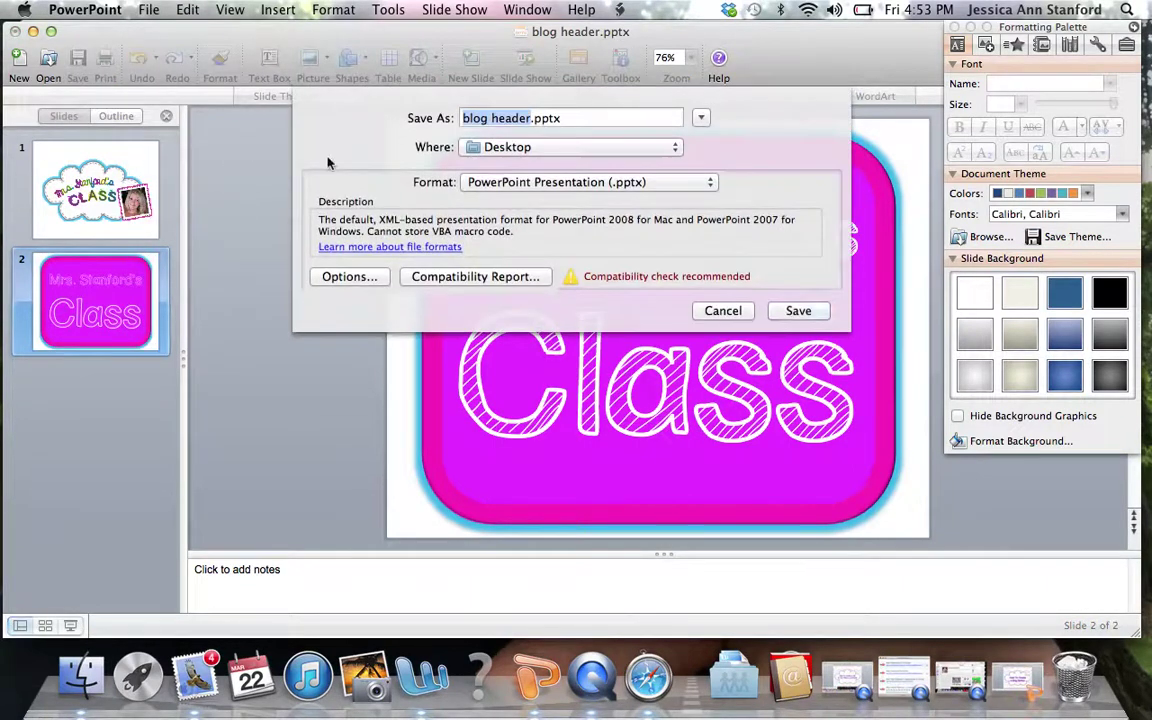
pyautogui.click(585, 182)
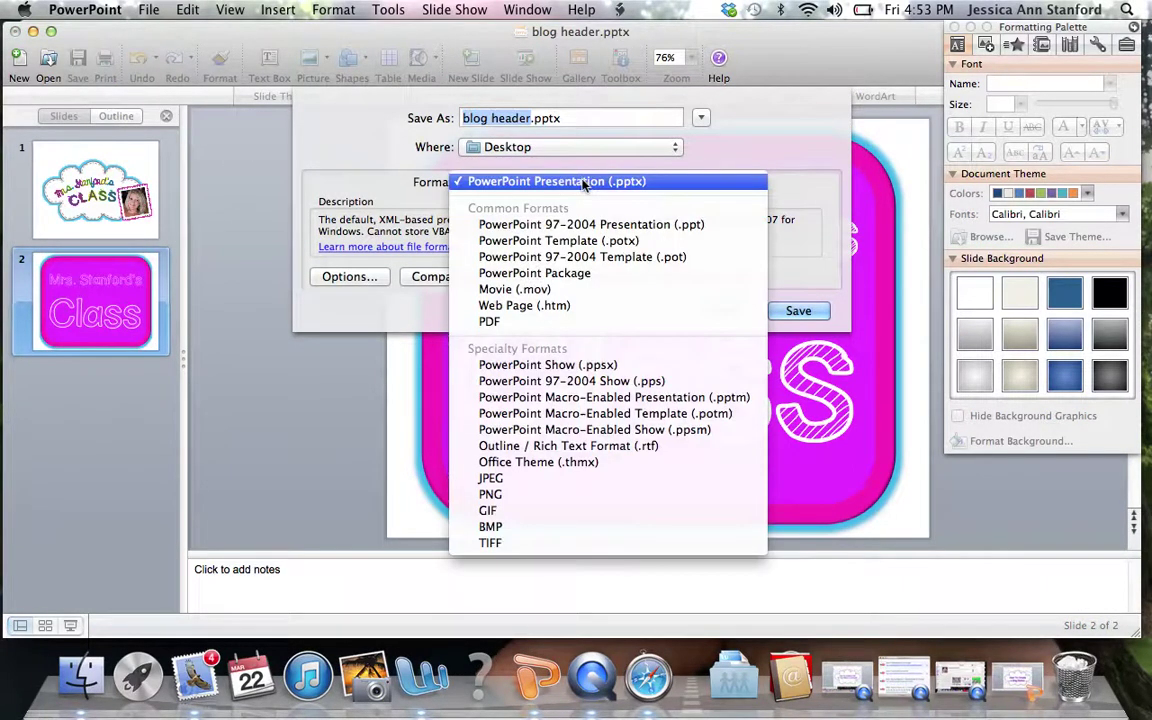
pyautogui.click(546, 494)
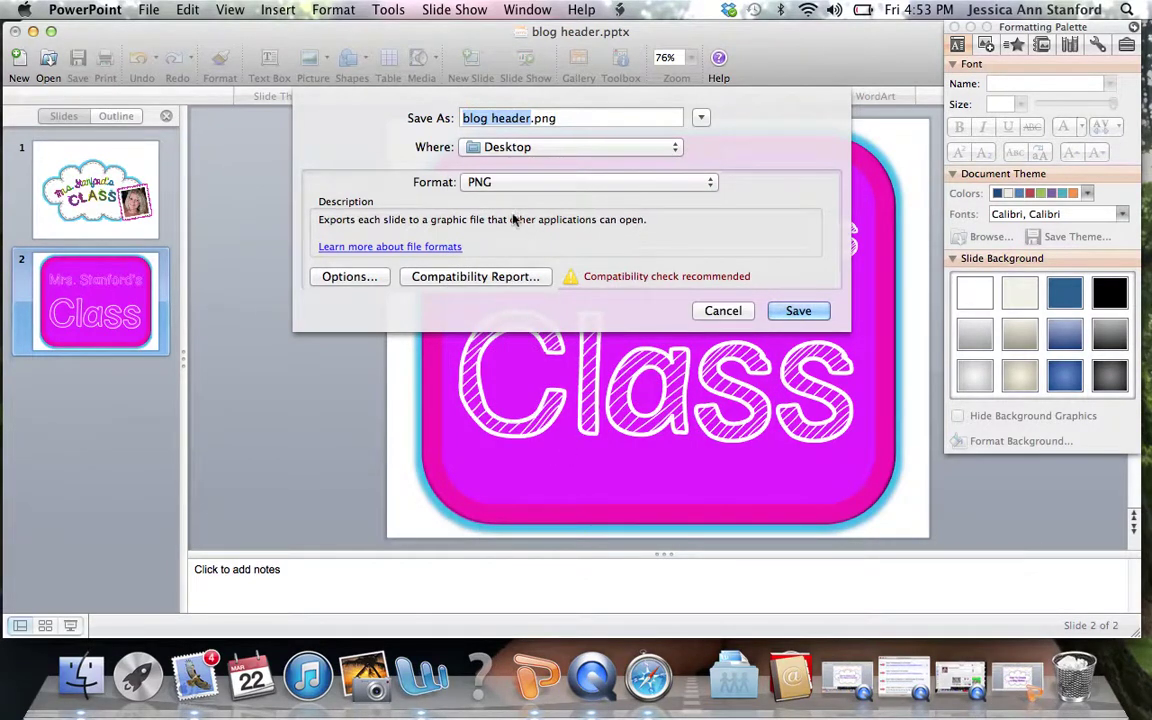
pyautogui.click(372, 278)
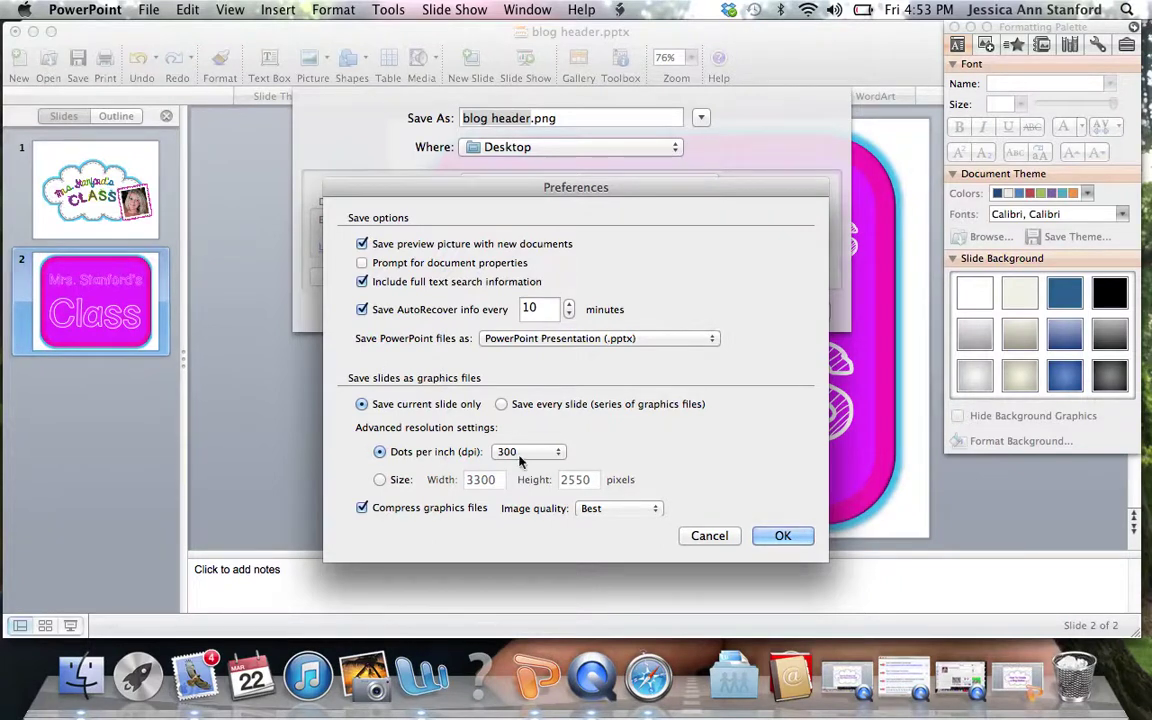
pyautogui.click(785, 536)
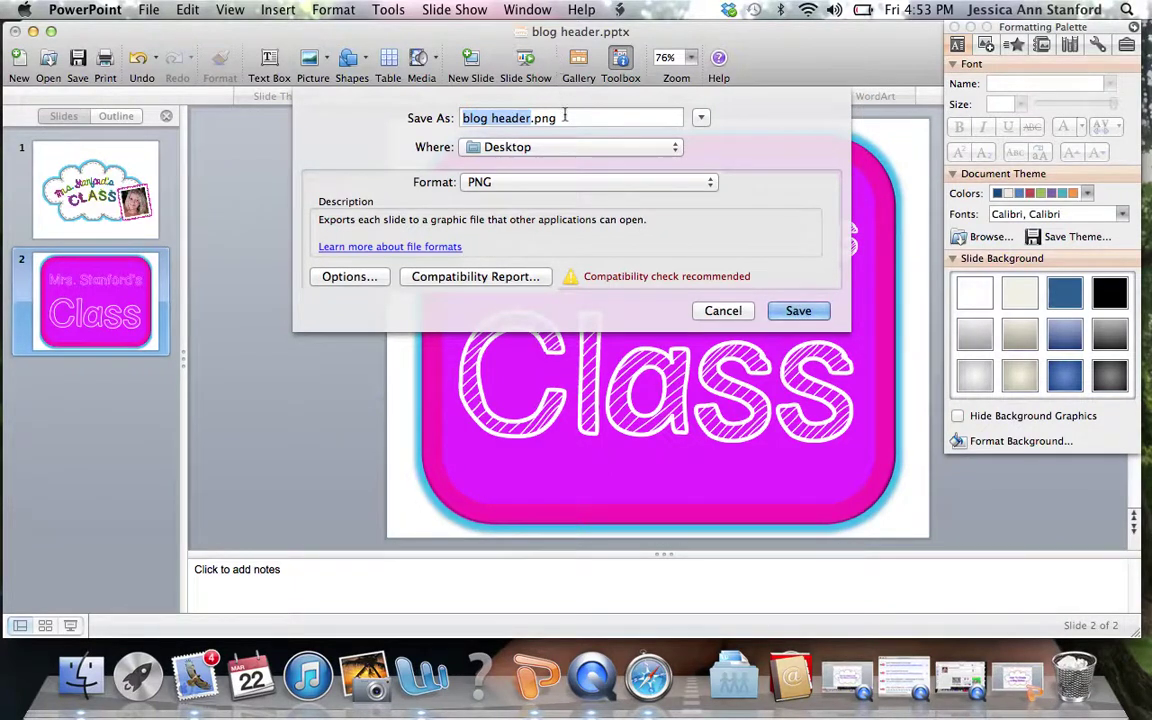
pyautogui.press('super+a')
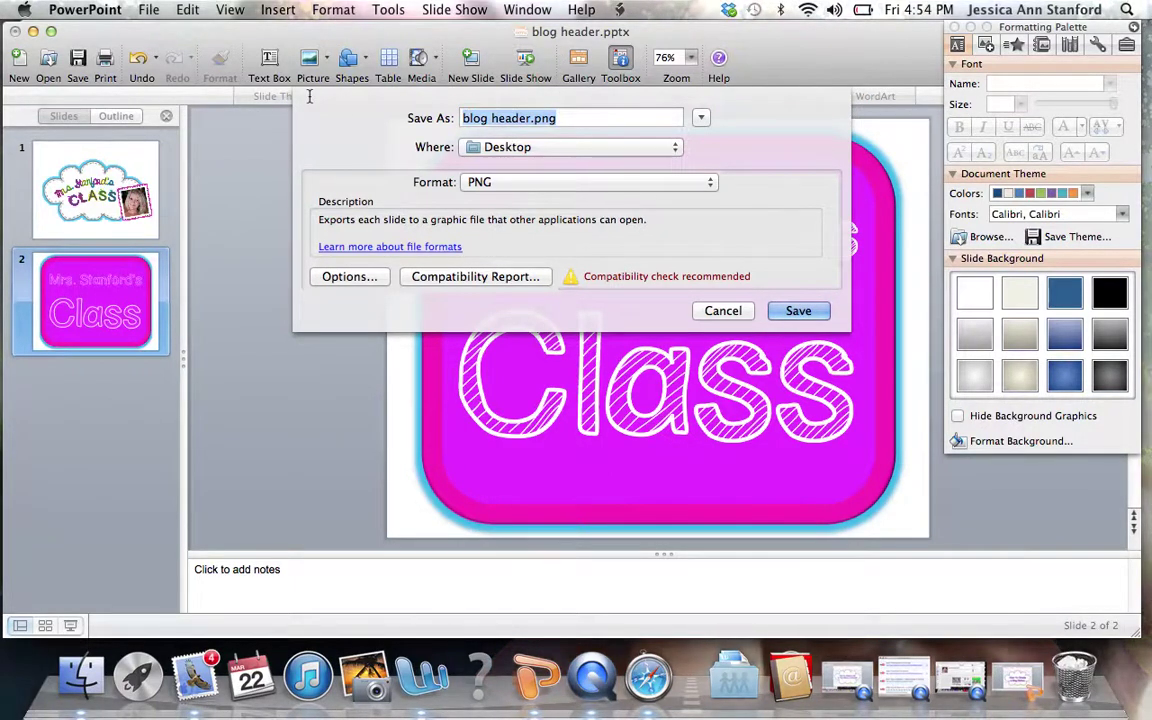
pyautogui.write('New ')
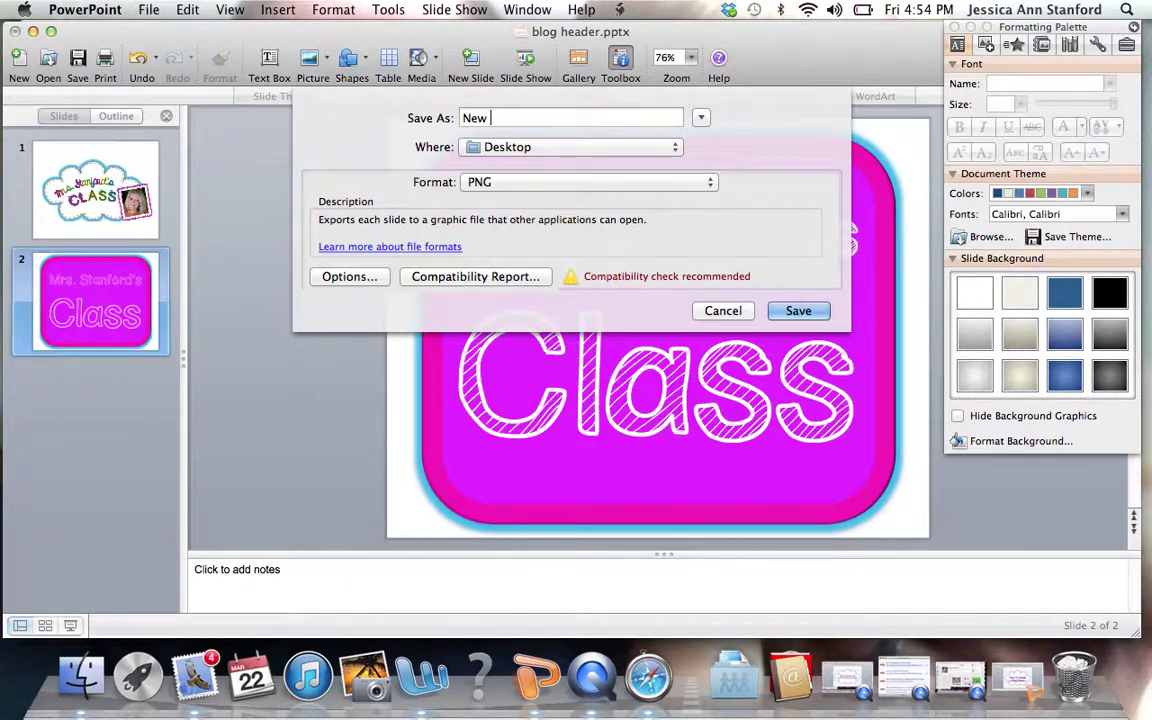
pyautogui.write('Button')
pyautogui.click(800, 311)
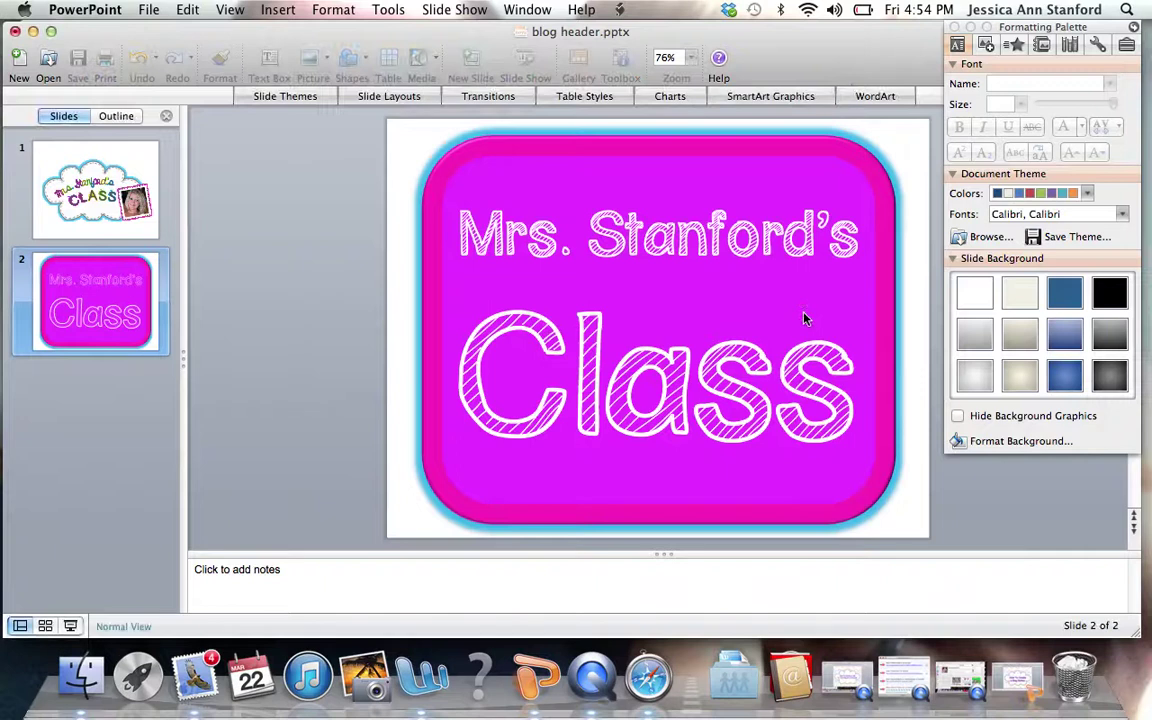
# Open the live blog in Safari and scroll through its current header
pyautogui.click(648, 676)
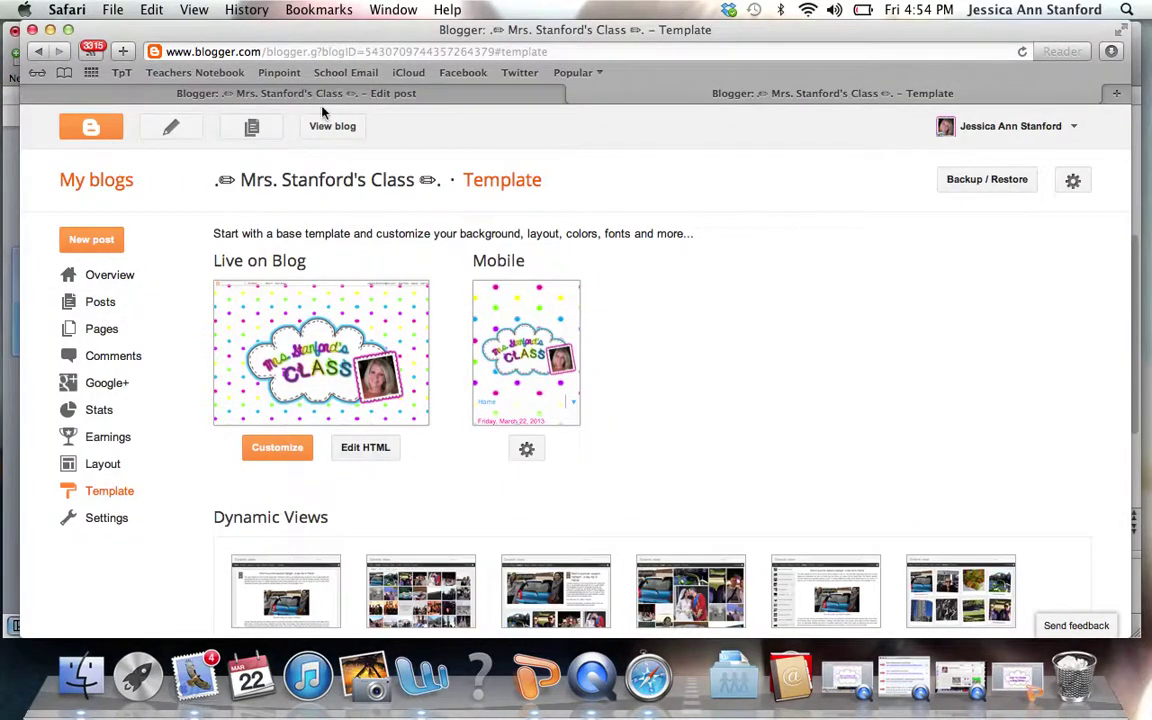
pyautogui.click(347, 124)
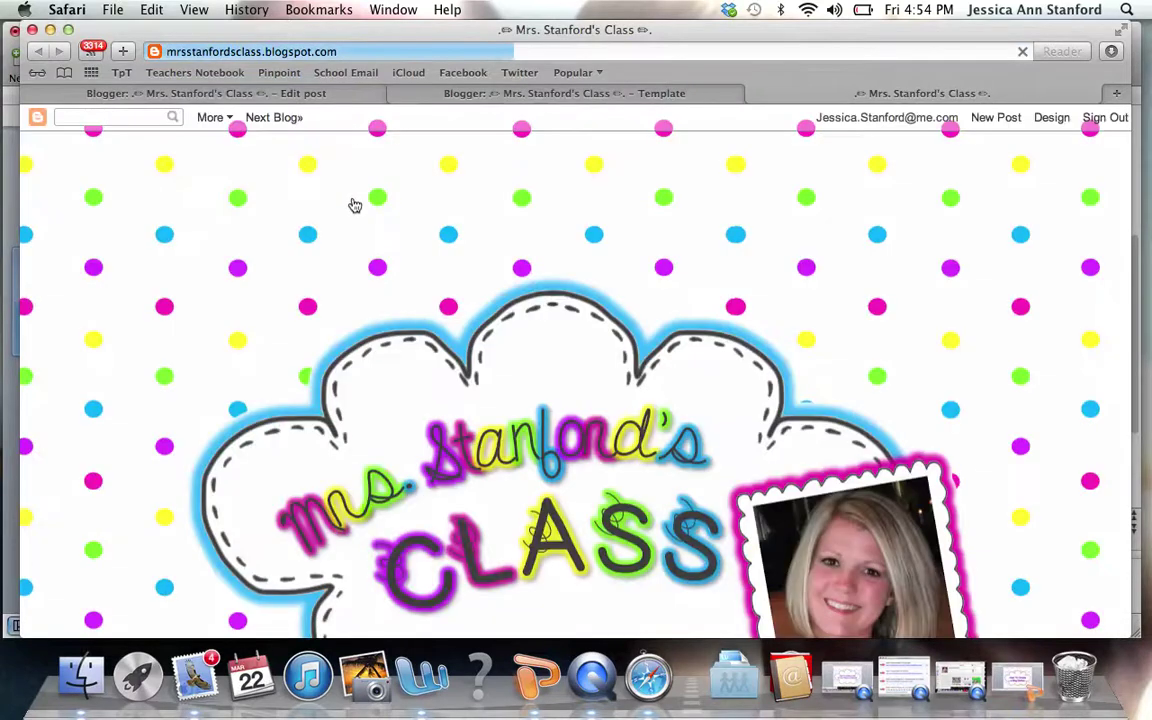
pyautogui.scroll(-3, 424, 407)
pyautogui.scroll(-5, 424, 407)
pyautogui.scroll(5, 424, 407)
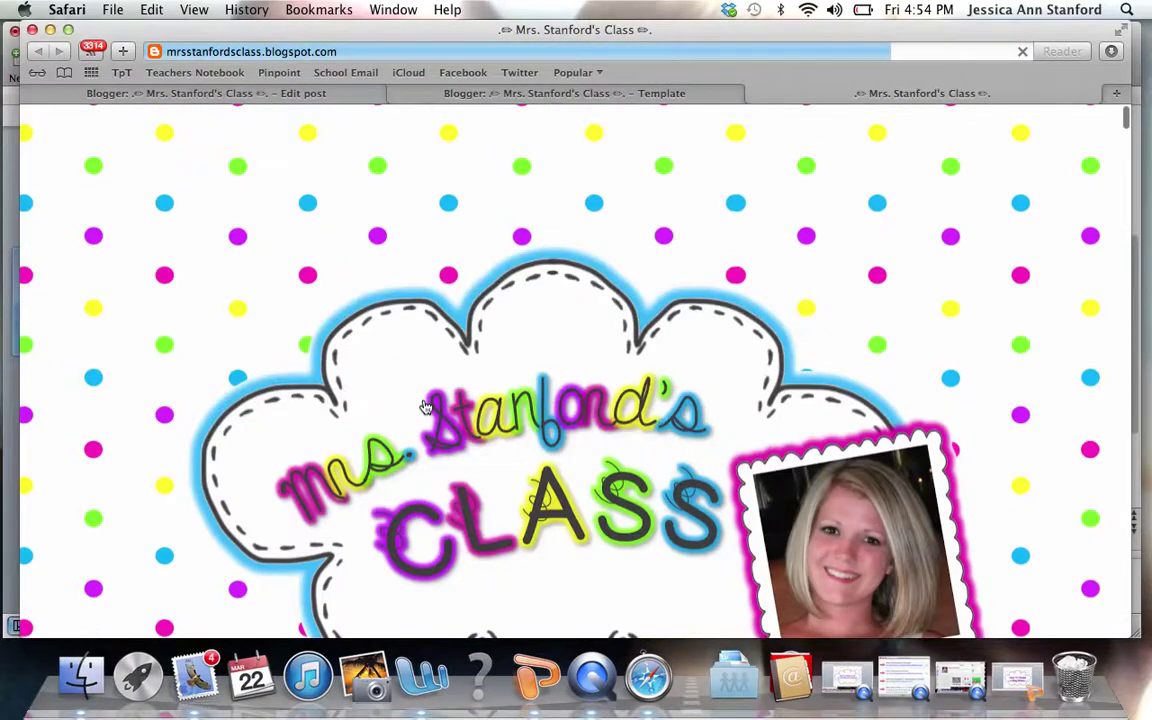
pyautogui.scroll(-3, 425, 407)
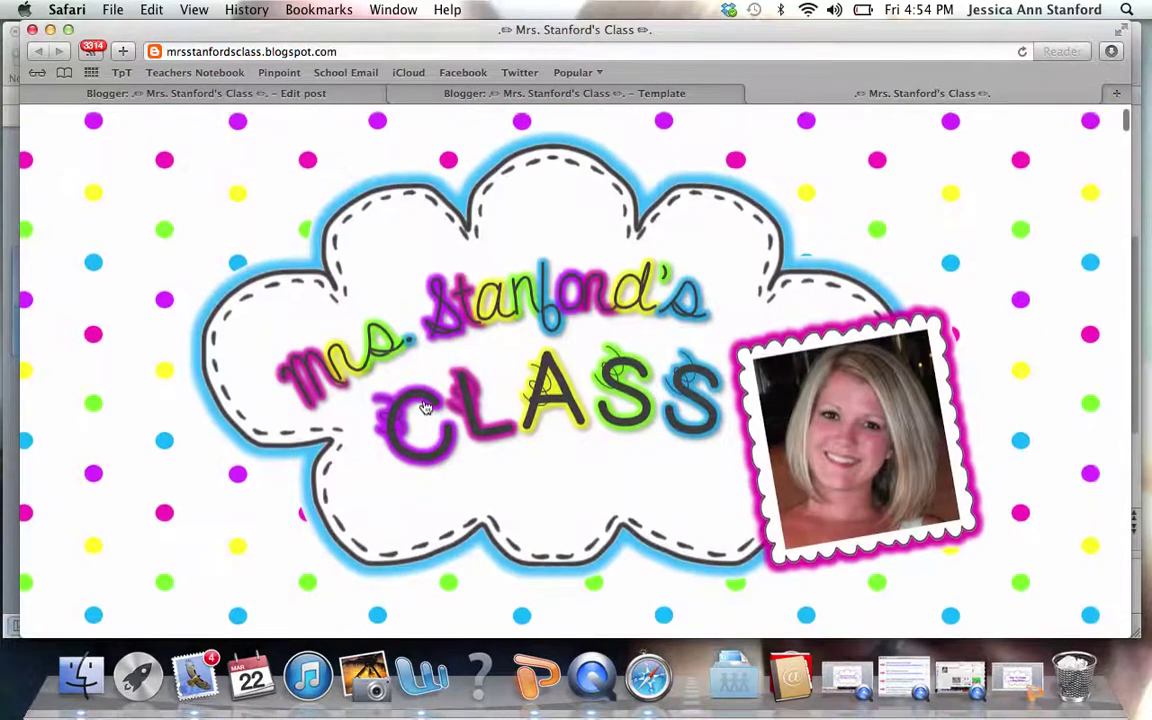
pyautogui.scroll(3, 612, 507)
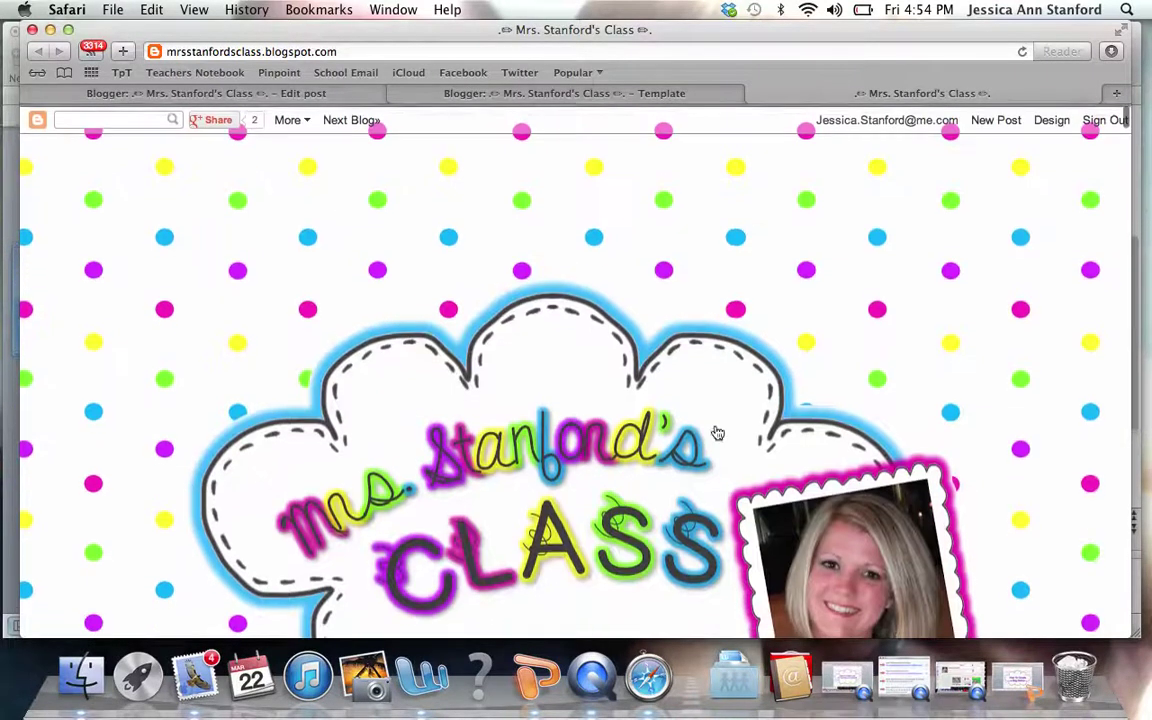
# Go to the blog's Design Layout page and edit the header gadget
pyautogui.click(1051, 118)
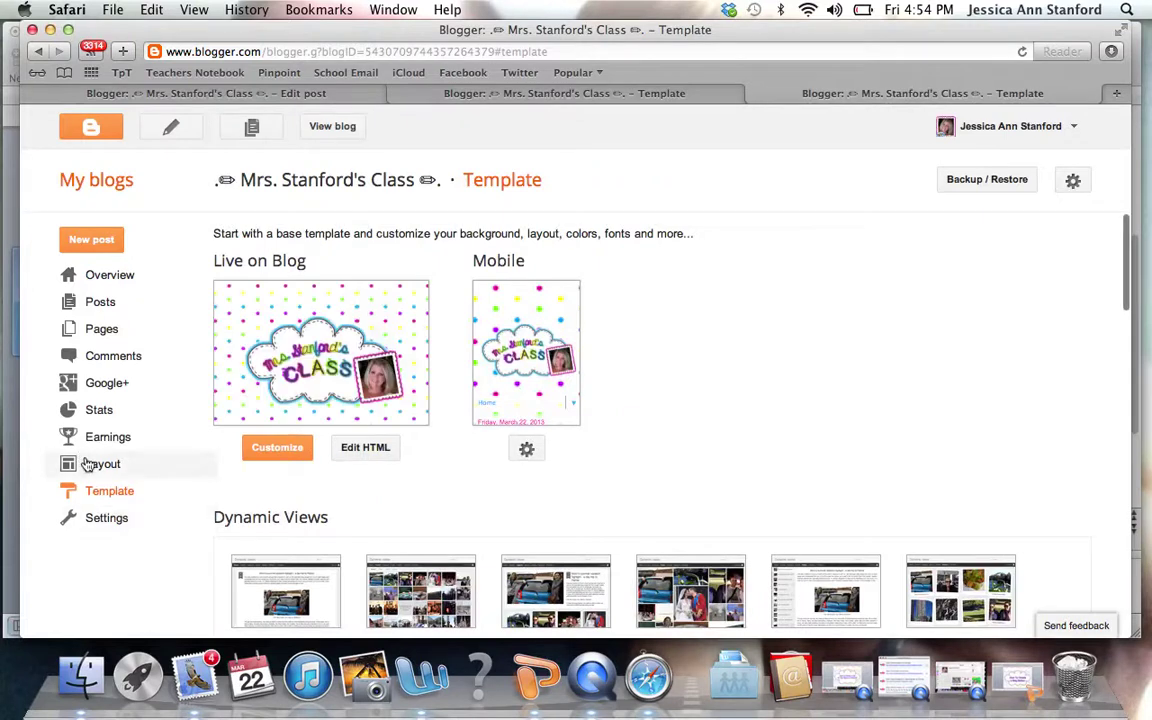
pyautogui.click(86, 463)
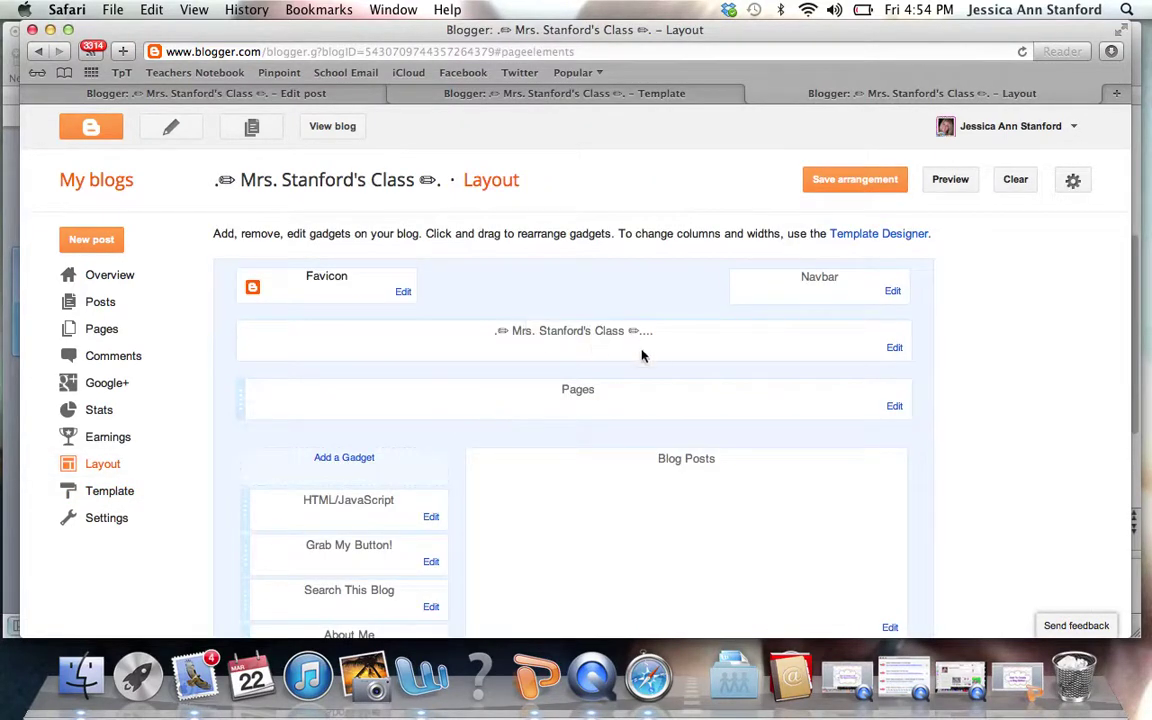
pyautogui.click(894, 348)
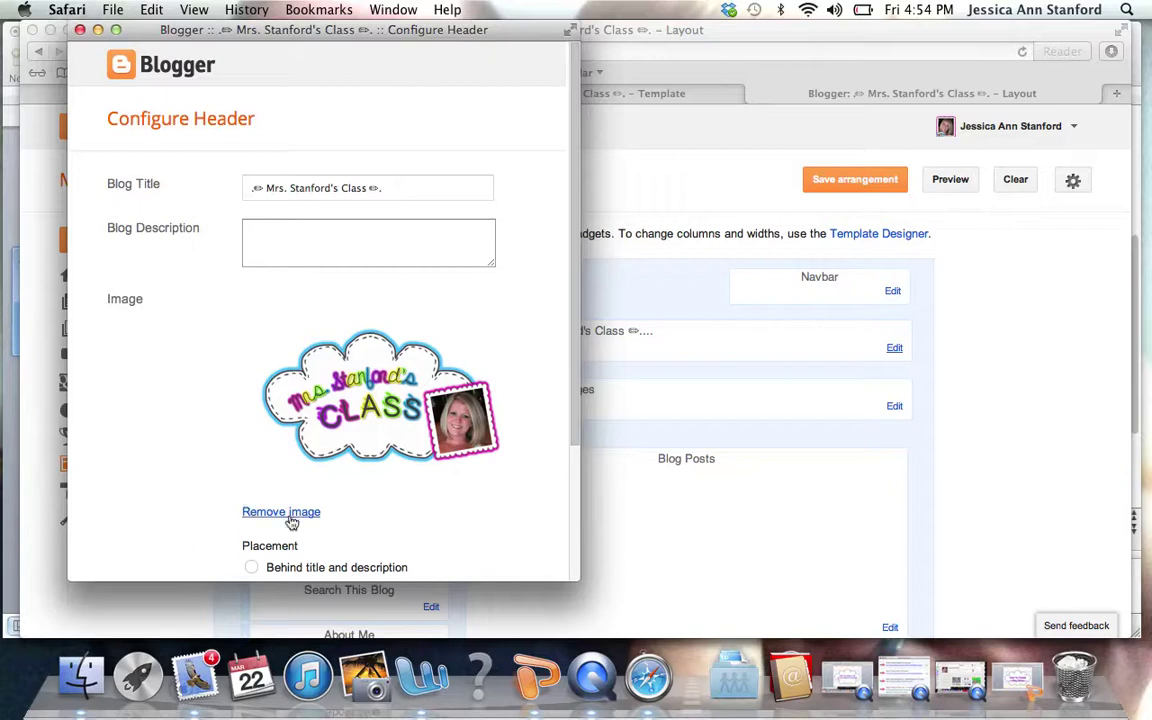
# Replace the cloud header image with 'New Button', shown instead of the title and description
pyautogui.scroll(-5, 290, 518)
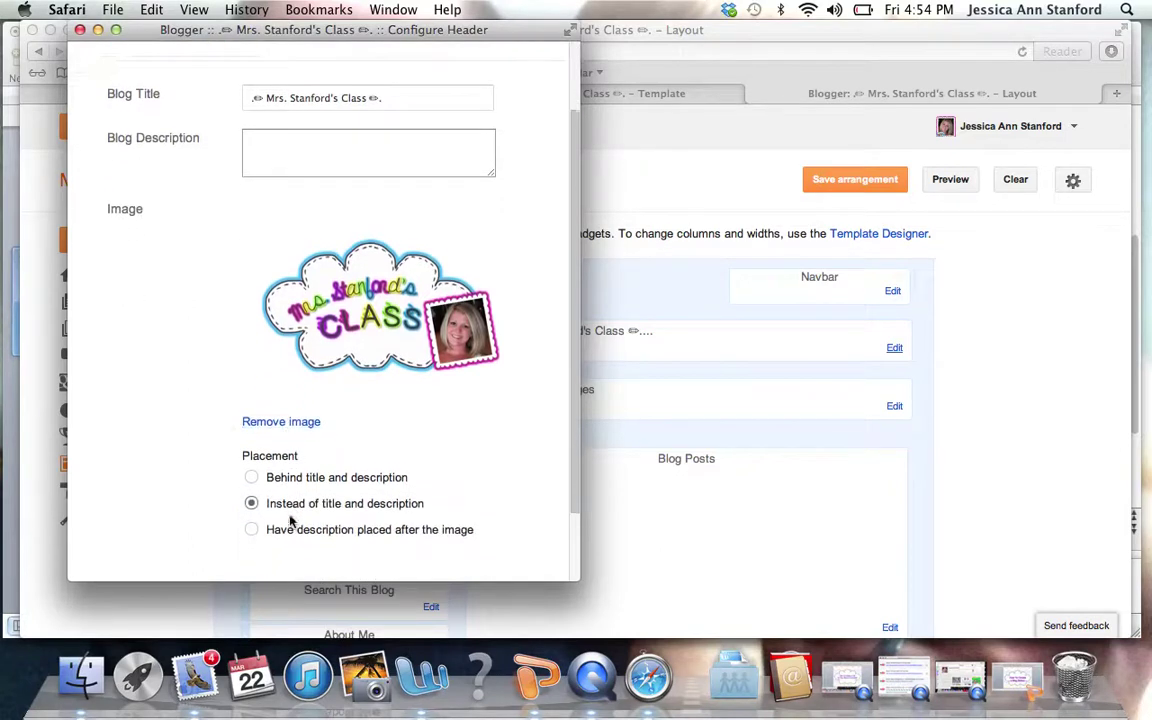
pyautogui.click(251, 422)
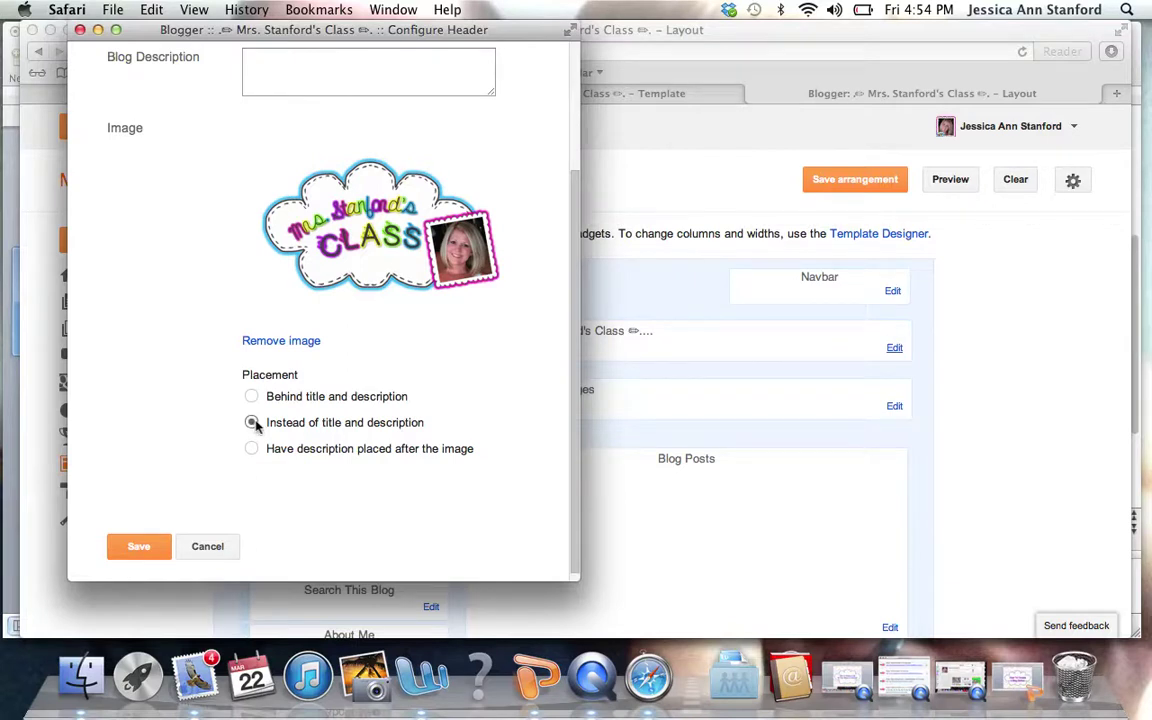
pyautogui.scroll(3, 265, 410)
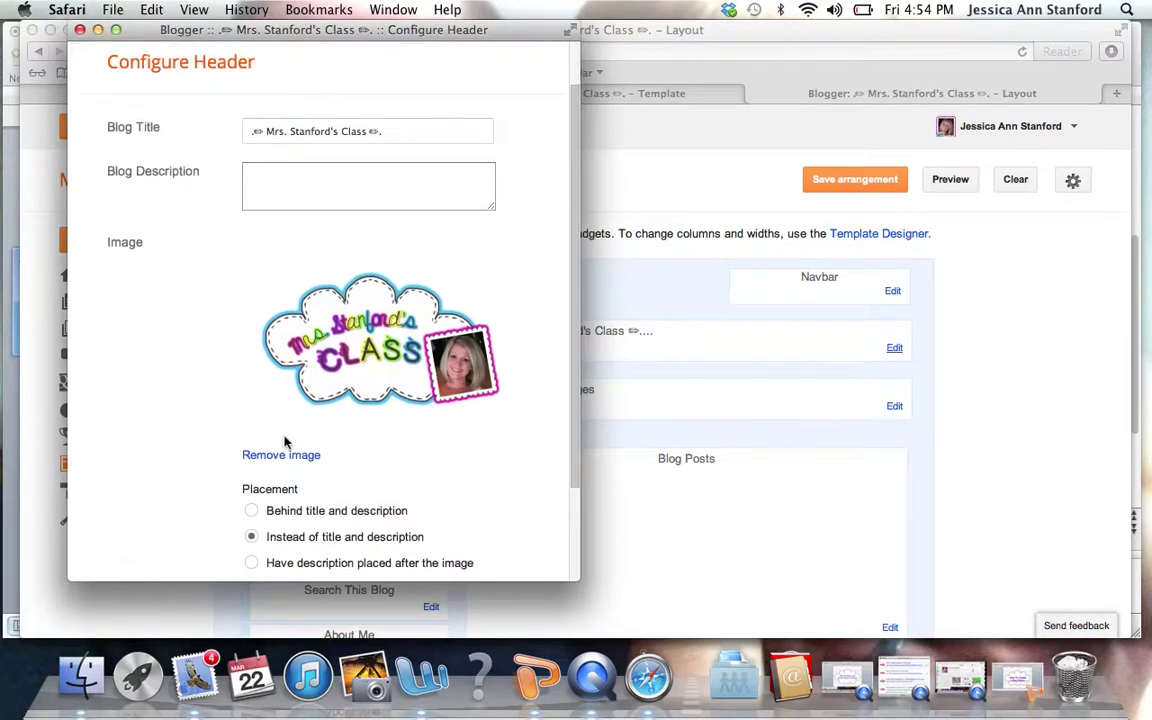
pyautogui.click(284, 454)
pyautogui.scroll(2, 289, 450)
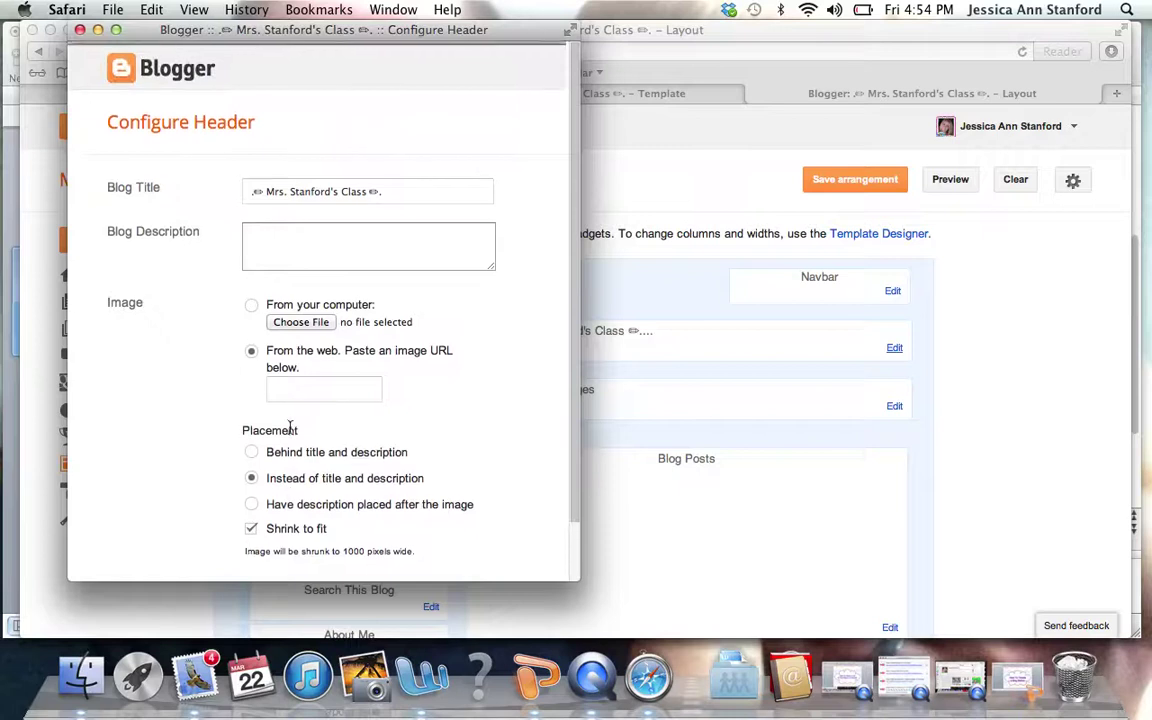
pyautogui.click(295, 320)
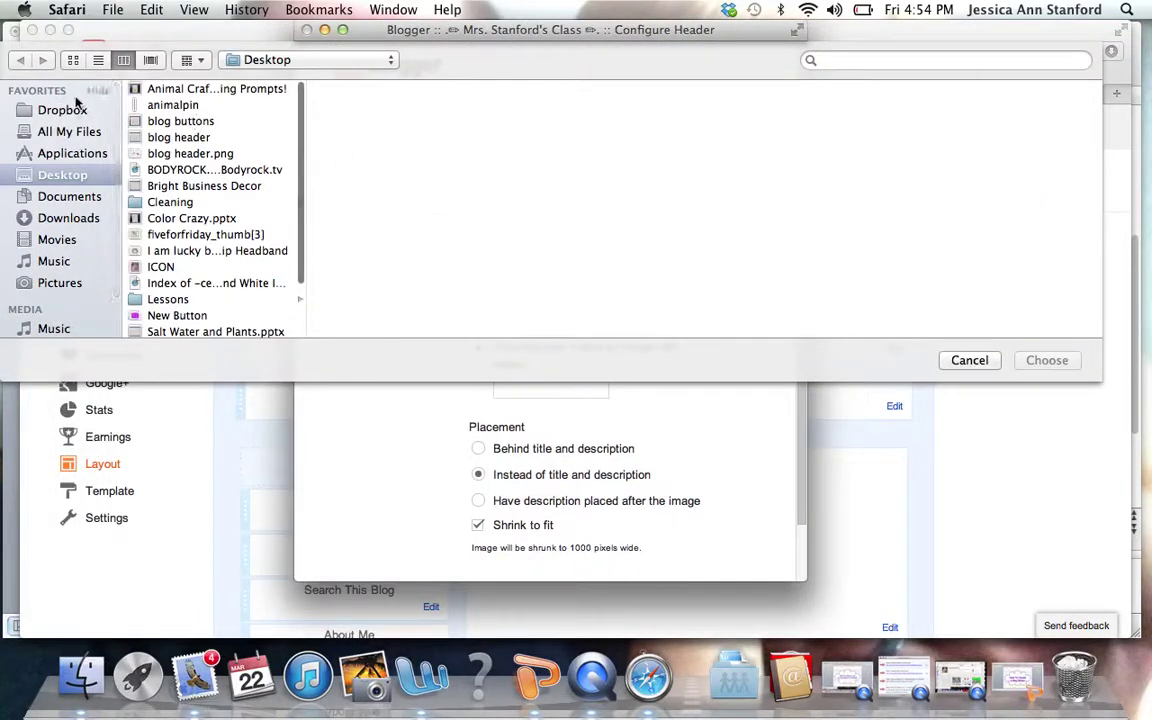
pyautogui.click(183, 316)
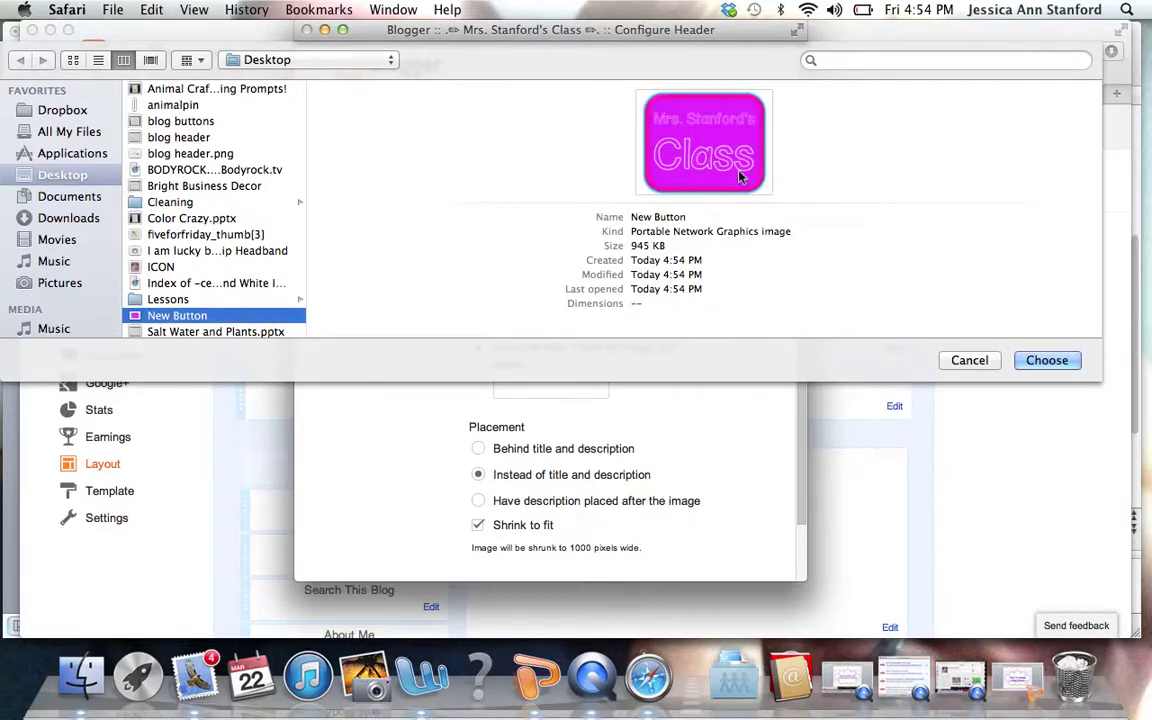
pyautogui.click(1047, 361)
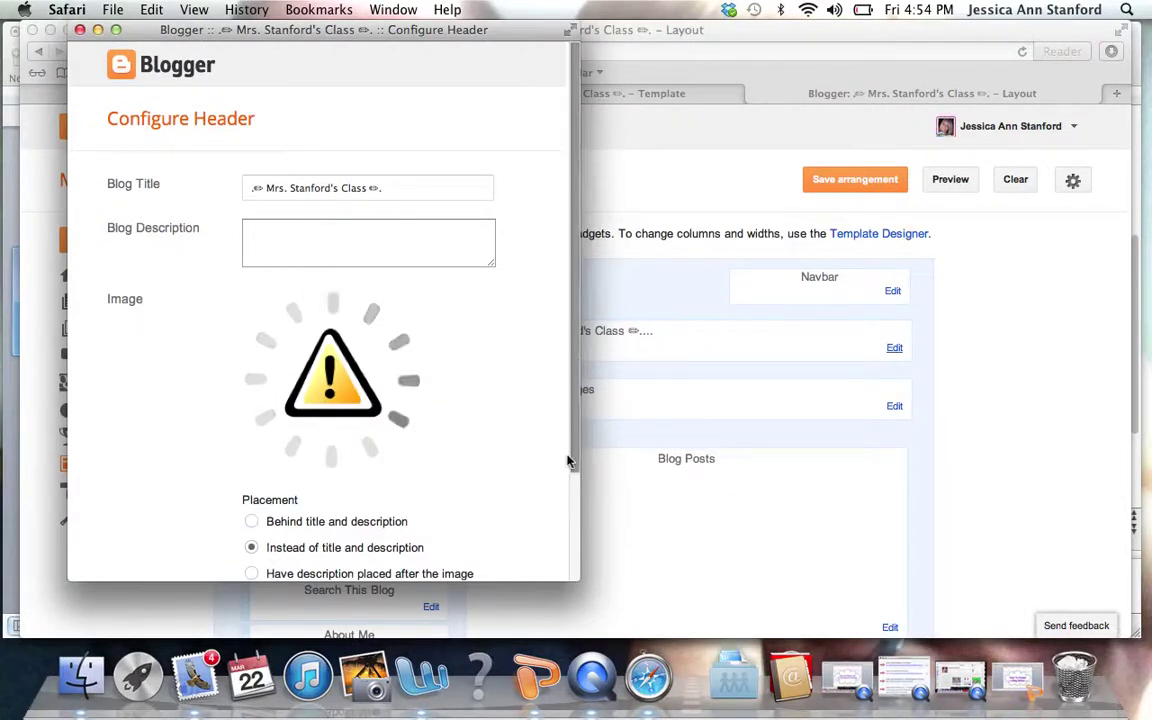
pyautogui.moveTo(576, 465); pyautogui.dragTo(576, 575)
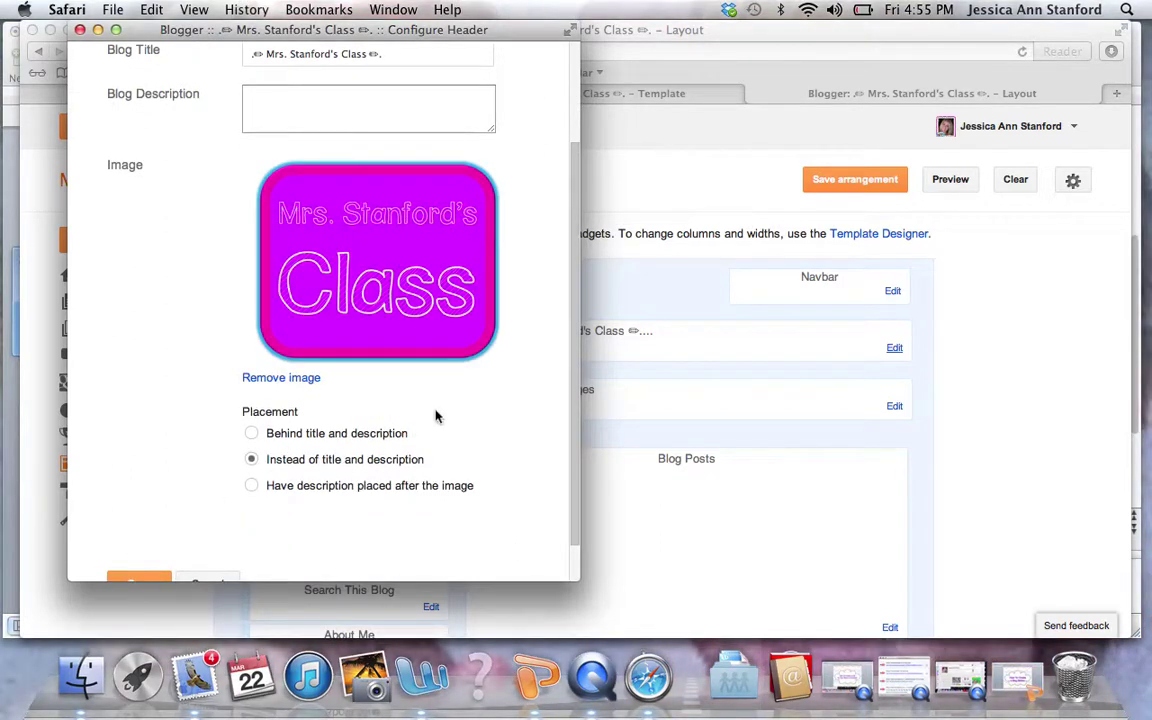
# Close the Configure Header window to return to the Layout page
pyautogui.click(80, 30)
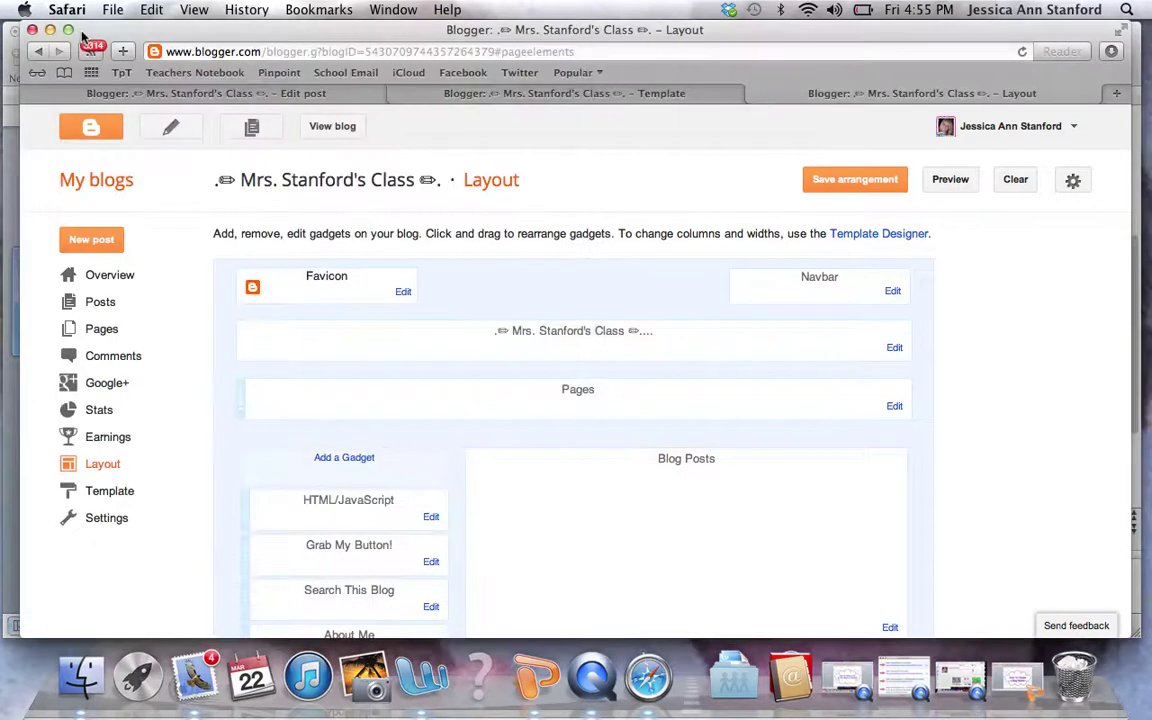